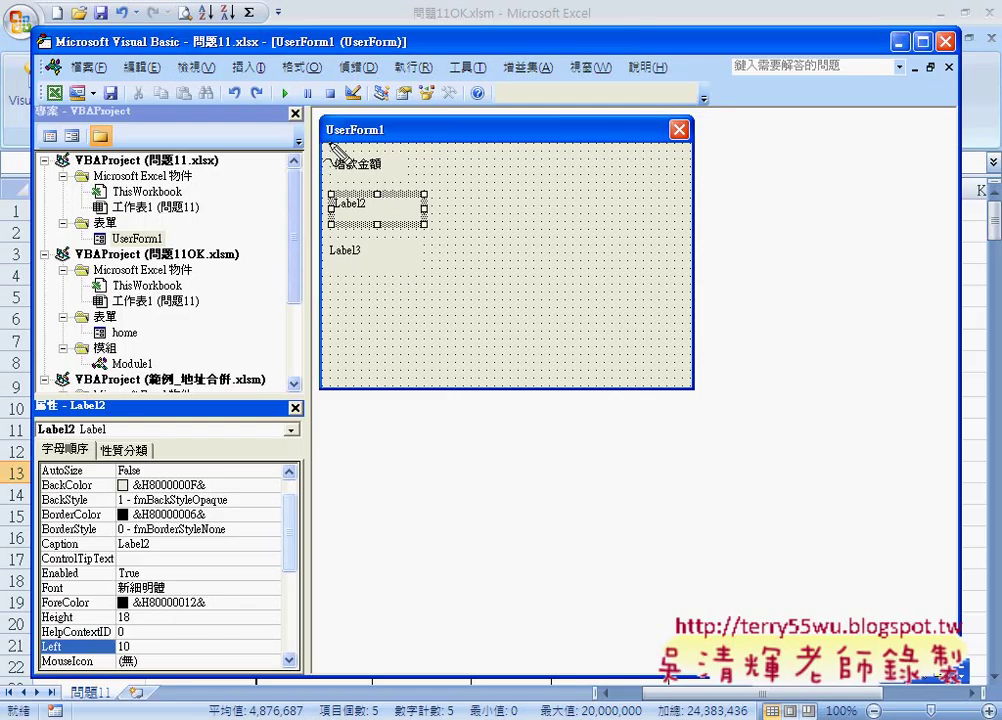
# - Select the empty UserForm1 background so the Toolbox of controls appears
pyautogui.moveTo(325, 146); pyautogui.dragTo(397, 146)
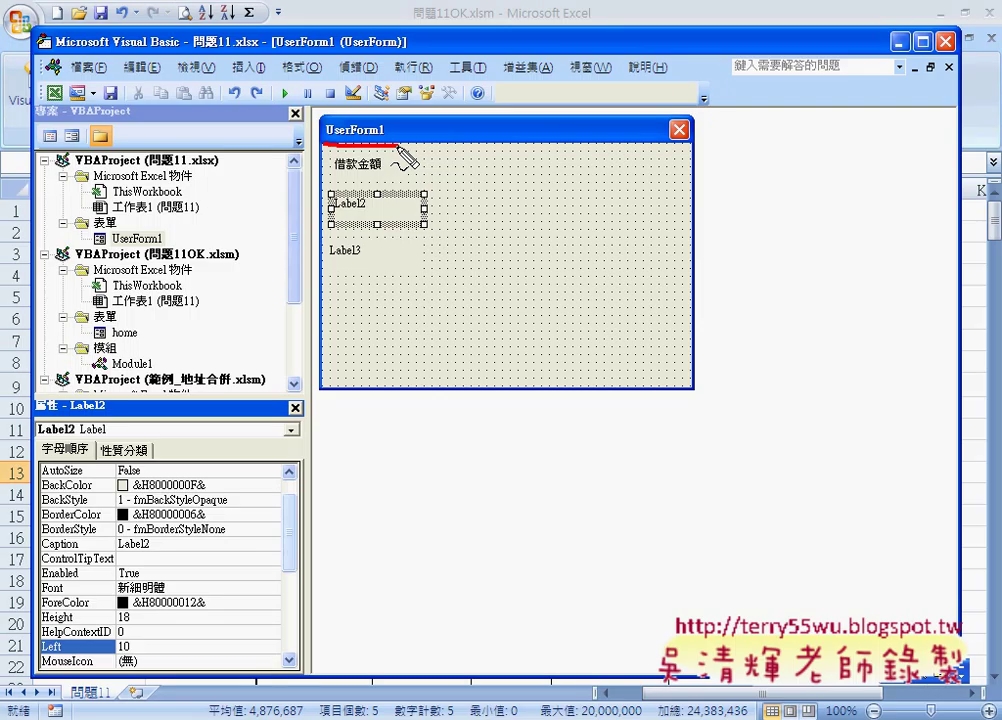
pyautogui.press('Escape')
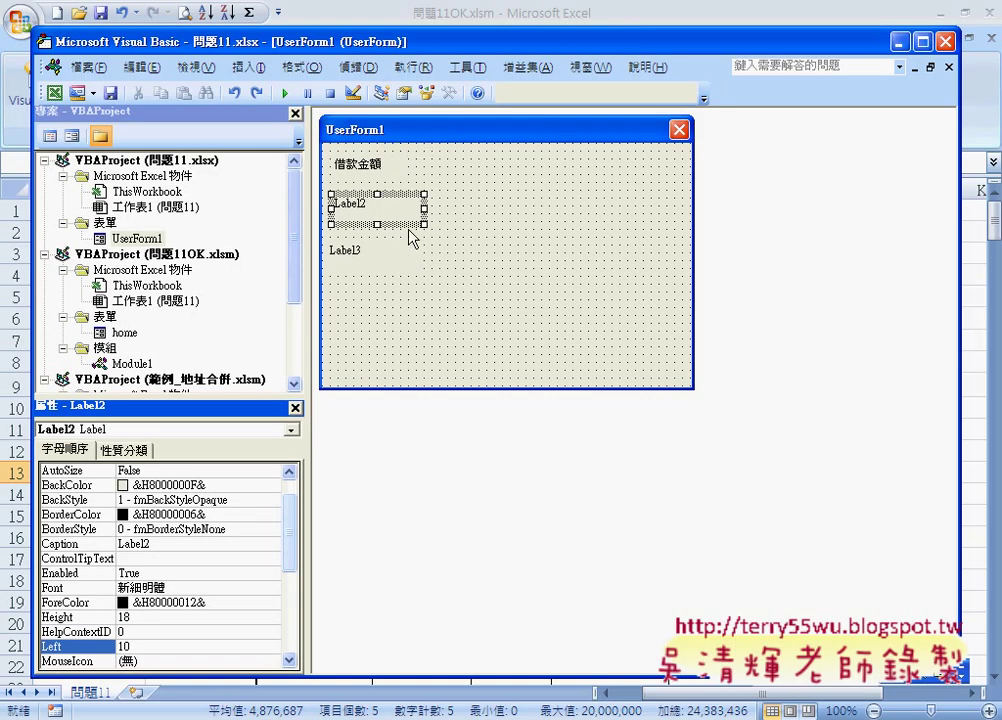
pyautogui.click(398, 346)
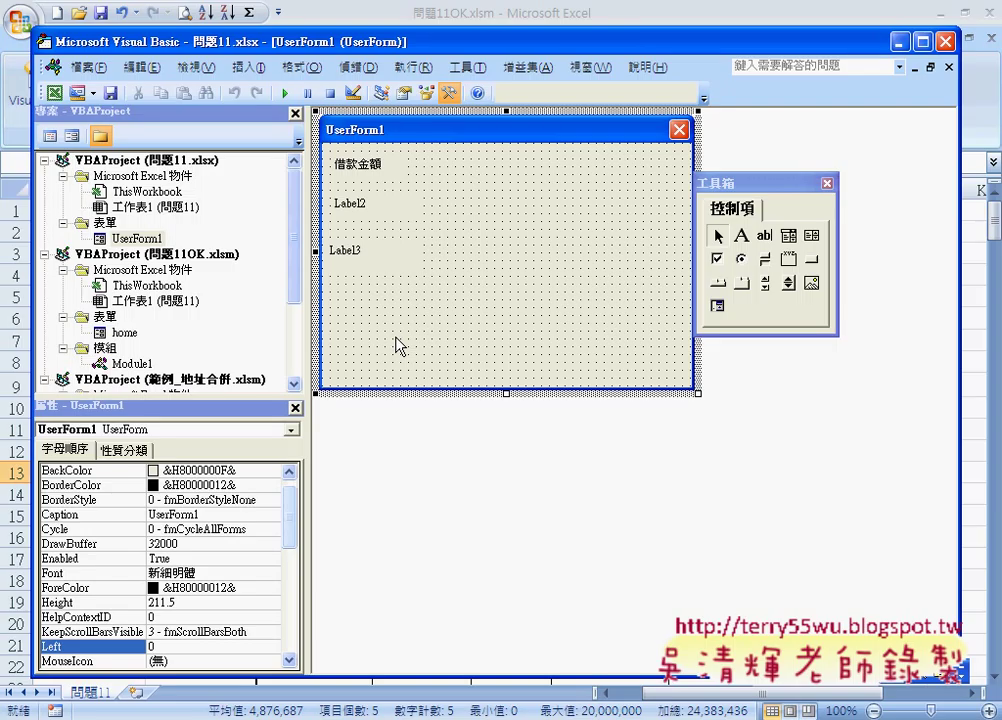
# - Draw TextBox1 to the right of the 借款金額 label, comparing against the reference slide
pyautogui.click(772, 241)
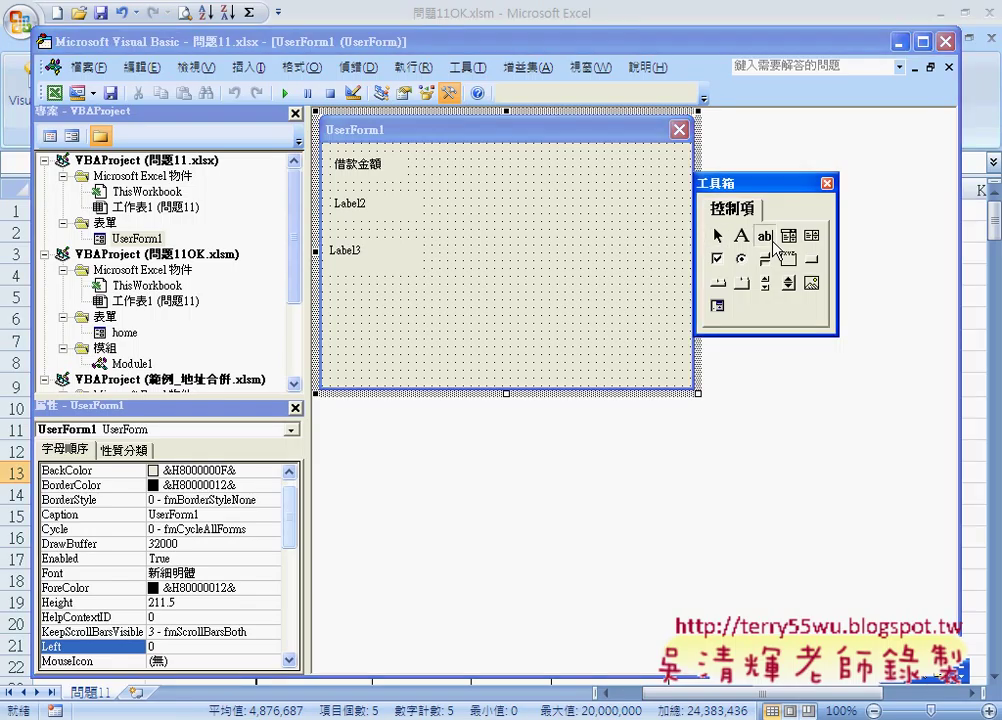
pyautogui.moveTo(433, 152); pyautogui.dragTo(525, 183)
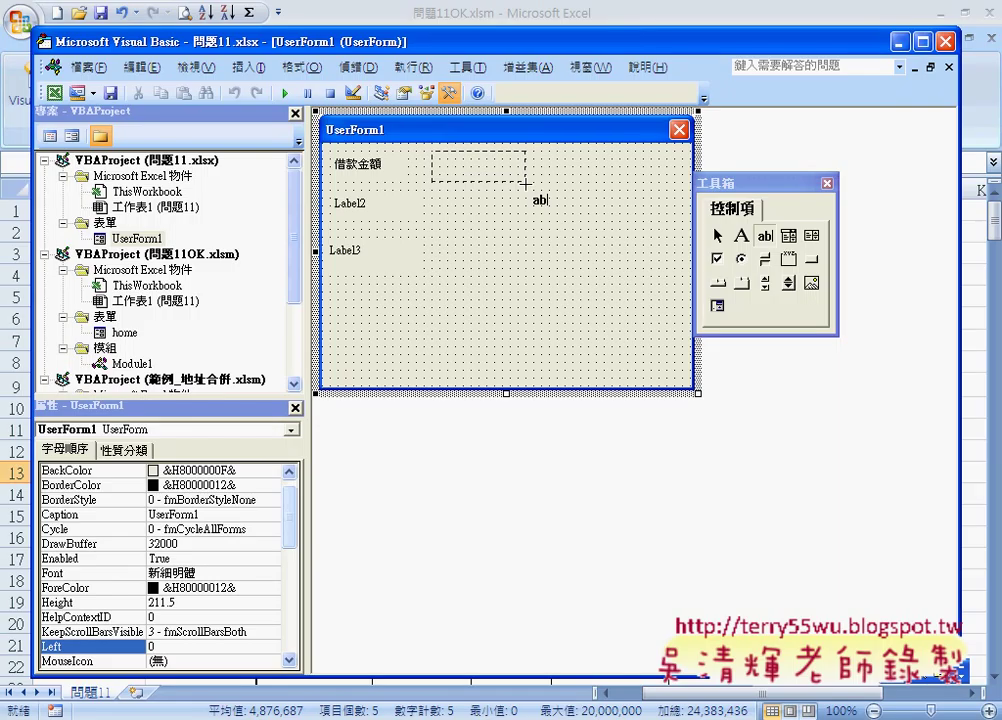
pyautogui.moveTo(525, 183); pyautogui.dragTo(537, 185)
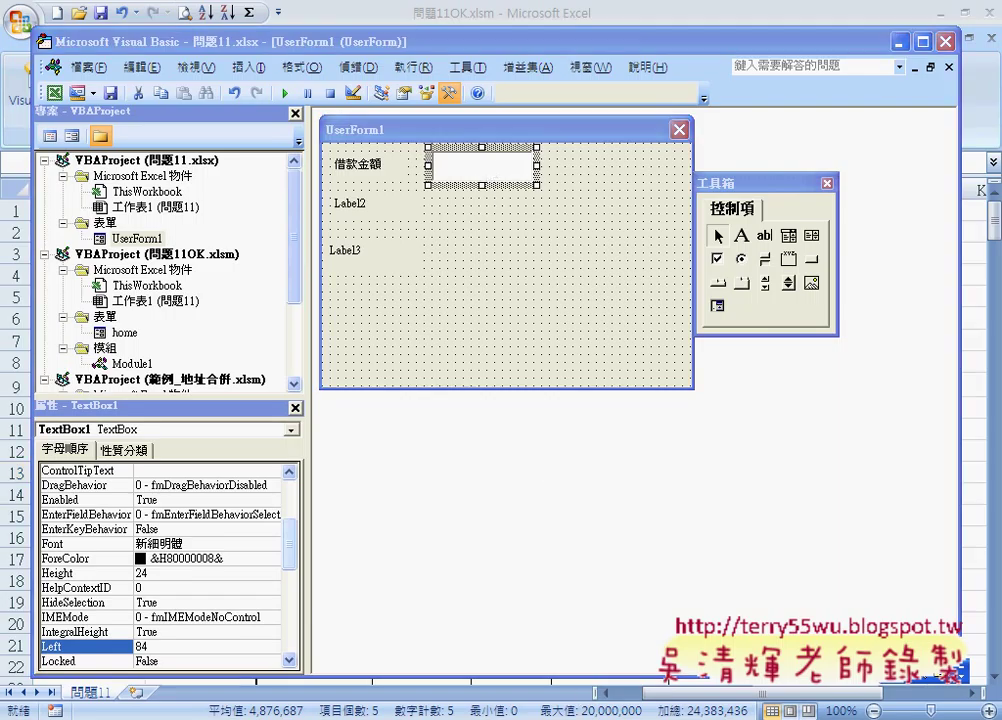
pyautogui.click(523, 714)
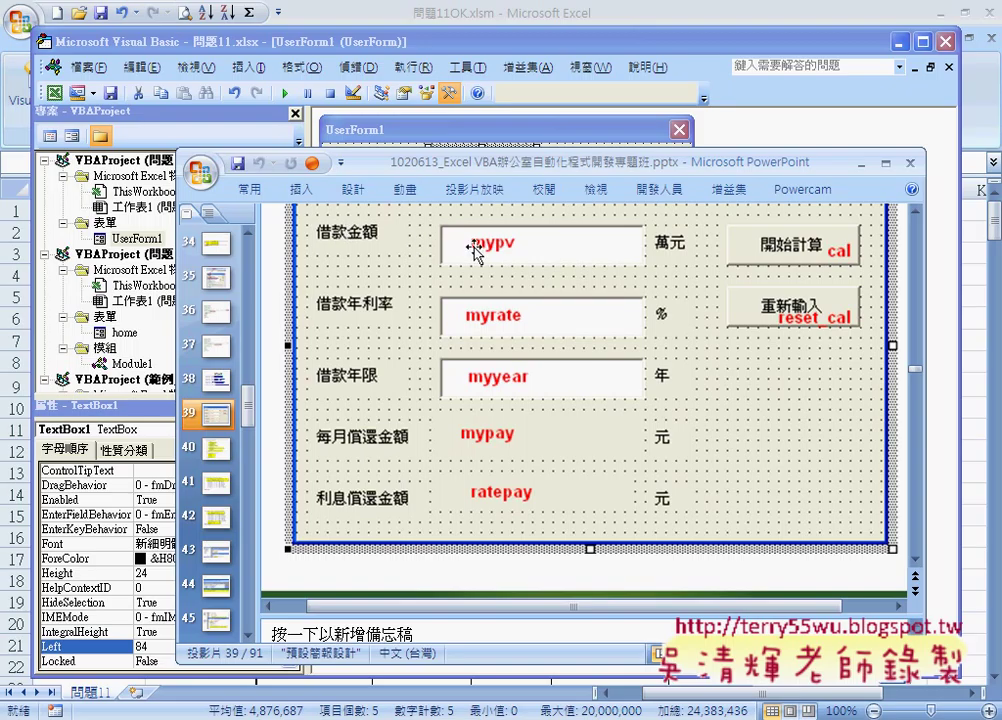
pyautogui.click(540, 135)
pyautogui.click(501, 167)
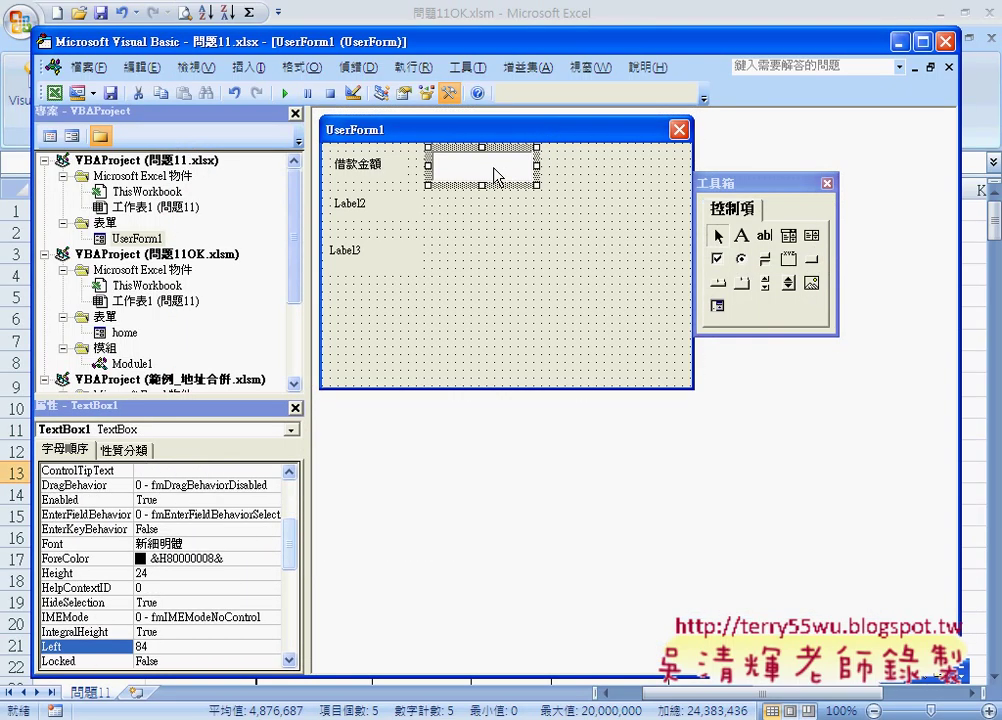
# - Set TextBox1's (Name) property to Mypv in the Properties window
pyautogui.moveTo(289, 545); pyautogui.dragTo(289, 488)
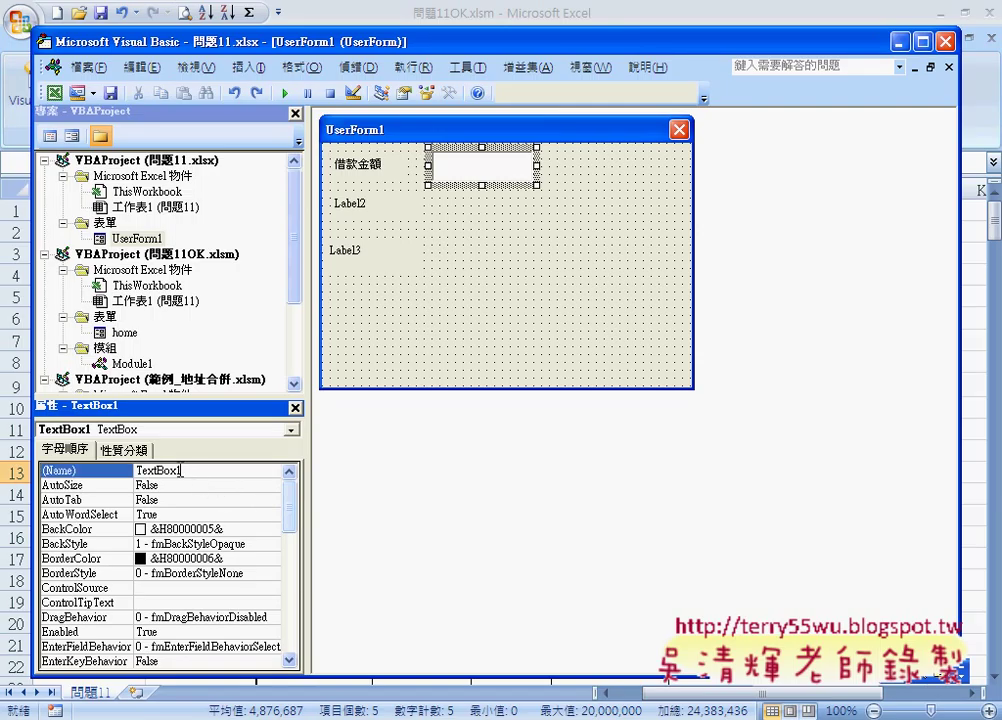
pyautogui.click(130, 471)
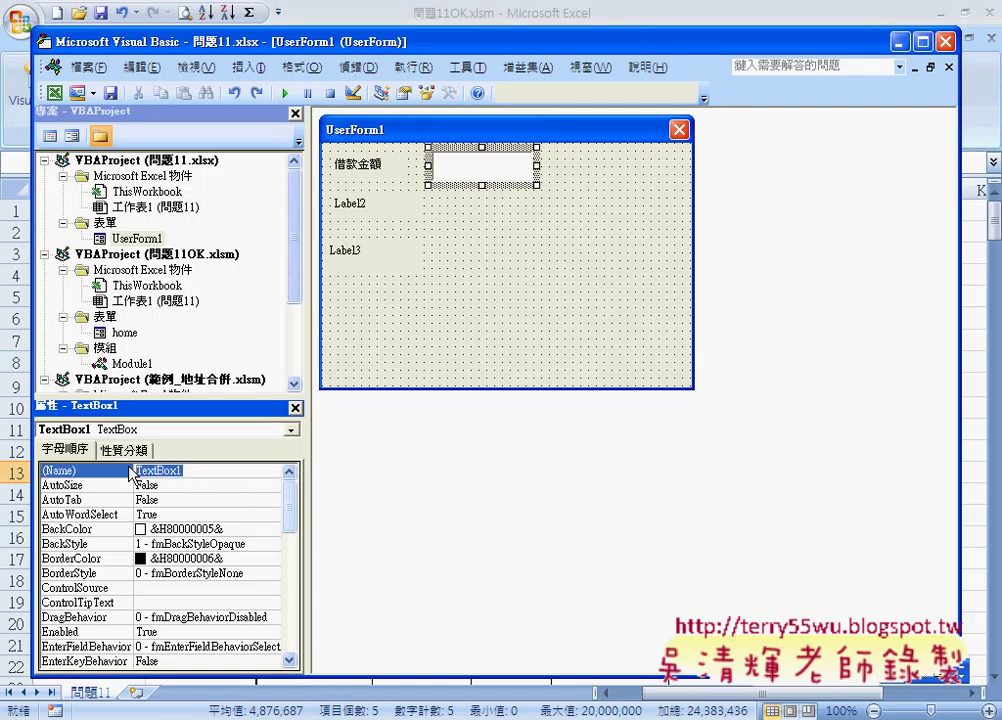
pyautogui.write('M')
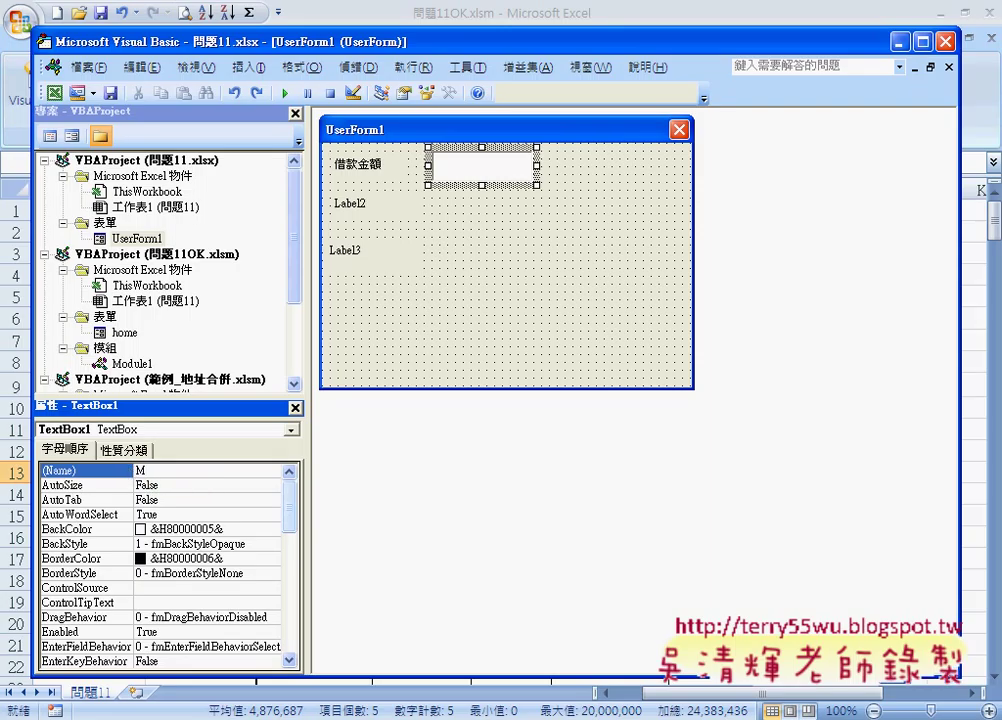
pyautogui.write('ypv')
pyautogui.press('Return')
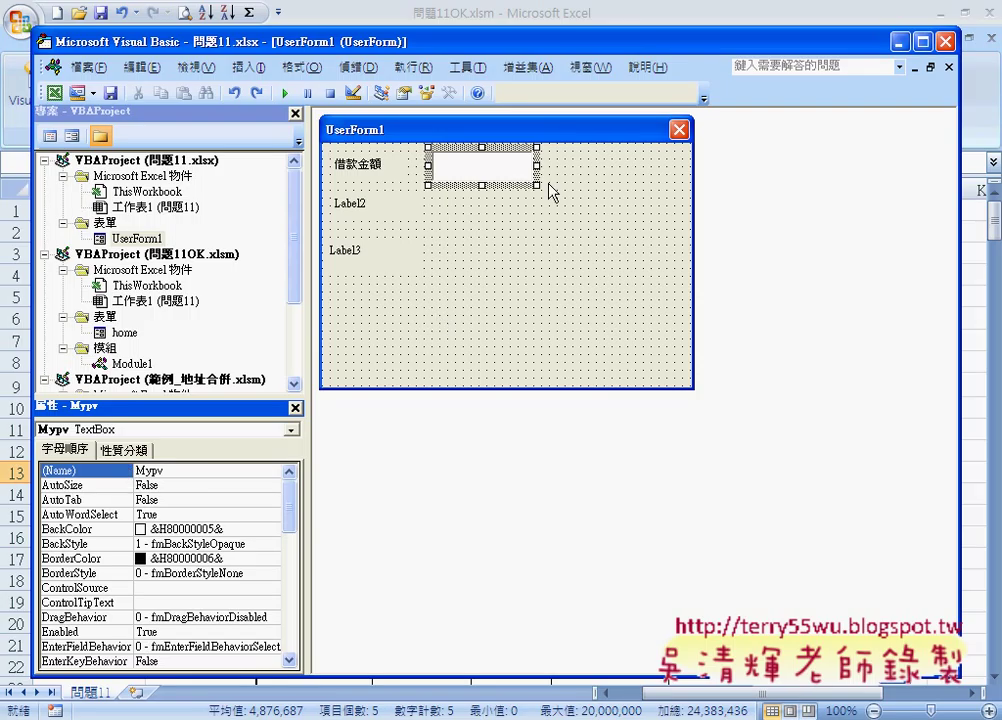
pyautogui.click(513, 172)
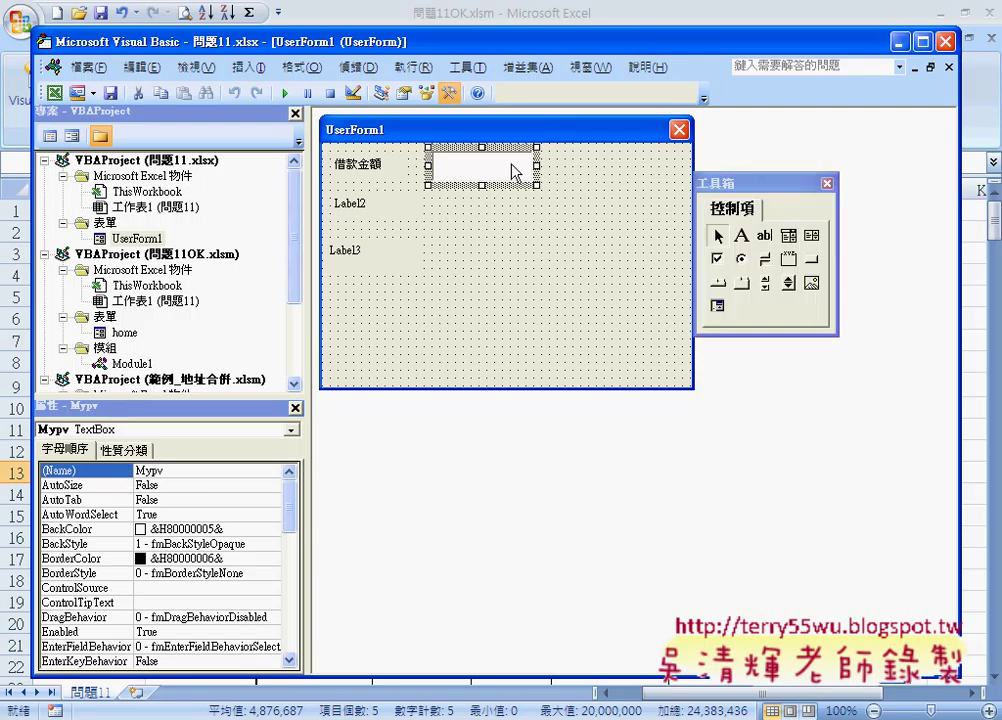
pyautogui.click(511, 163)
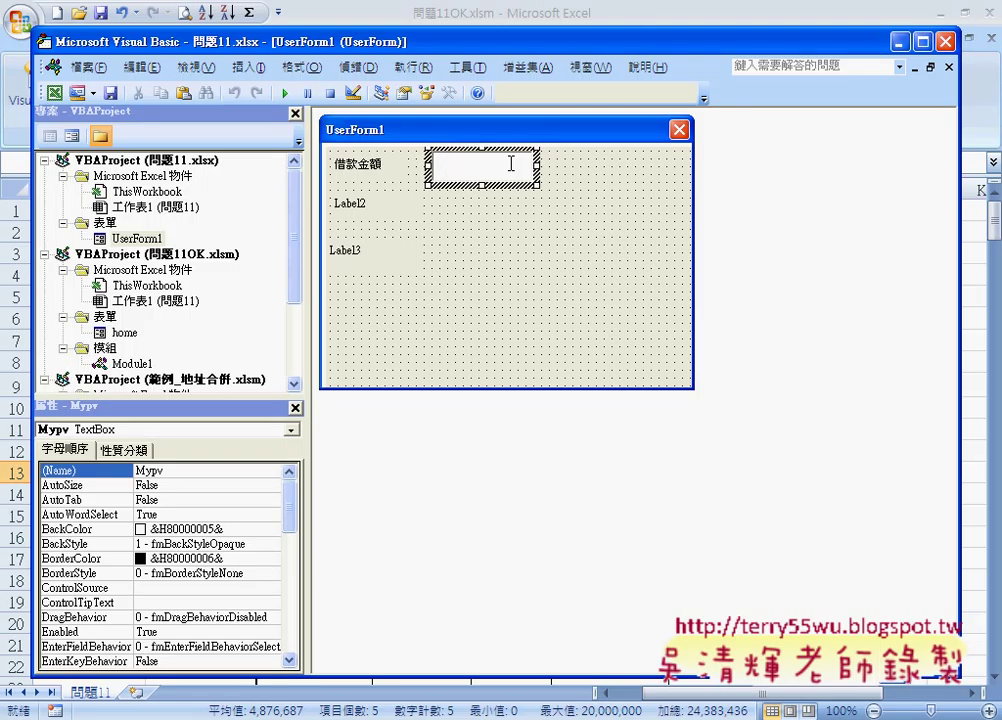
pyautogui.press('Escape')
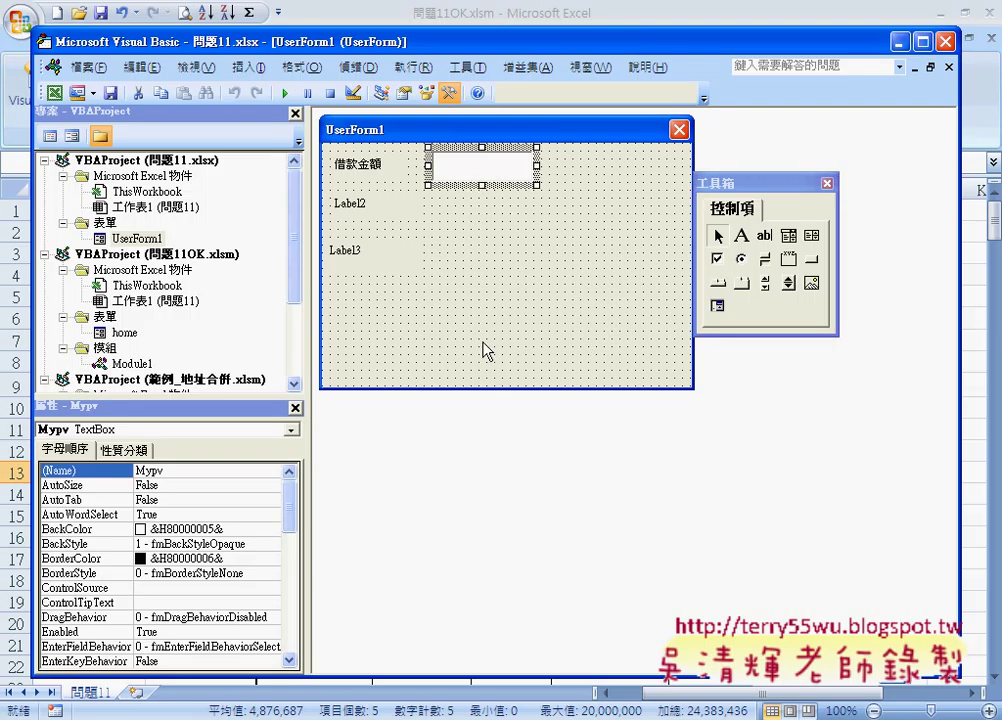
# - Draw CommandButton1 at UserForm1's top right, level with the Mypv text box
pyautogui.click(813, 279)
pyautogui.moveTo(612, 152); pyautogui.dragTo(677, 184)
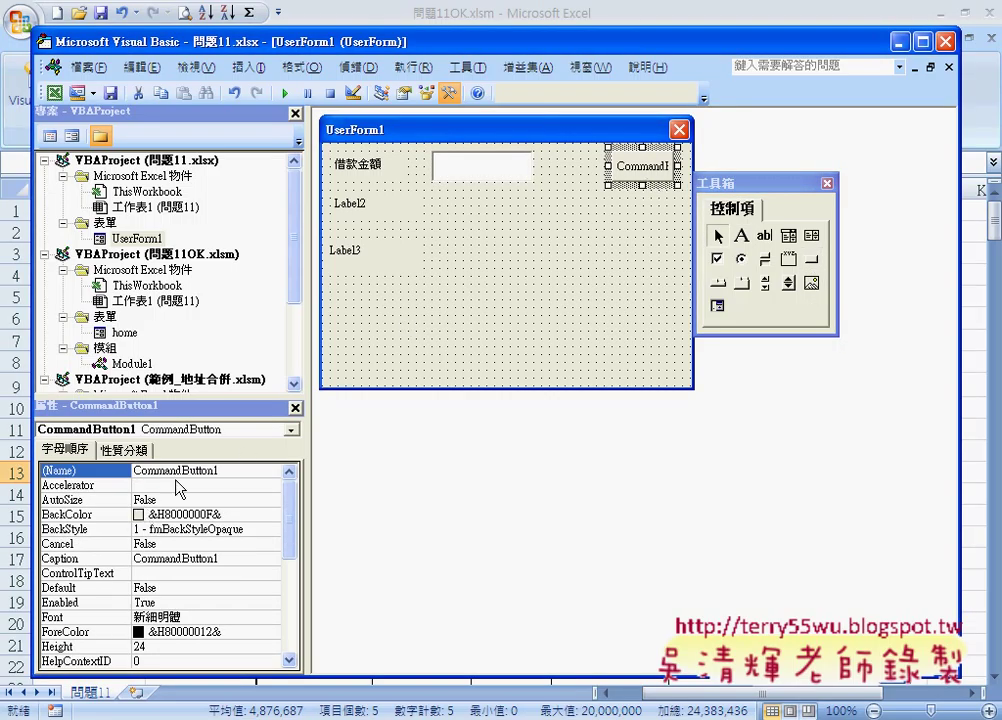
pyautogui.click(620, 708)
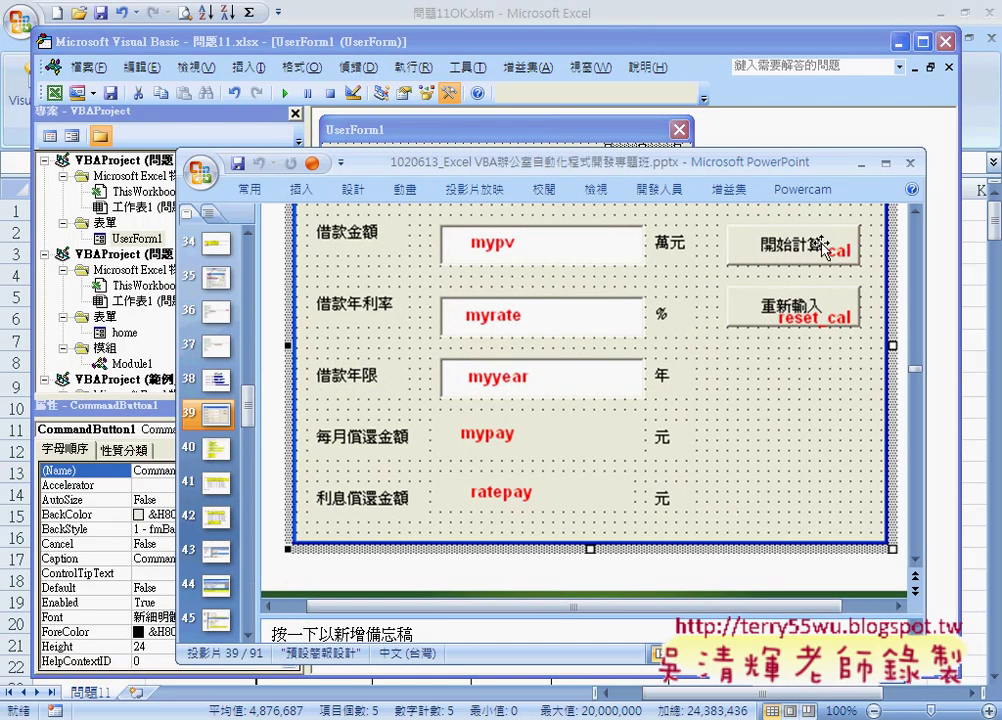
pyautogui.click(900, 41)
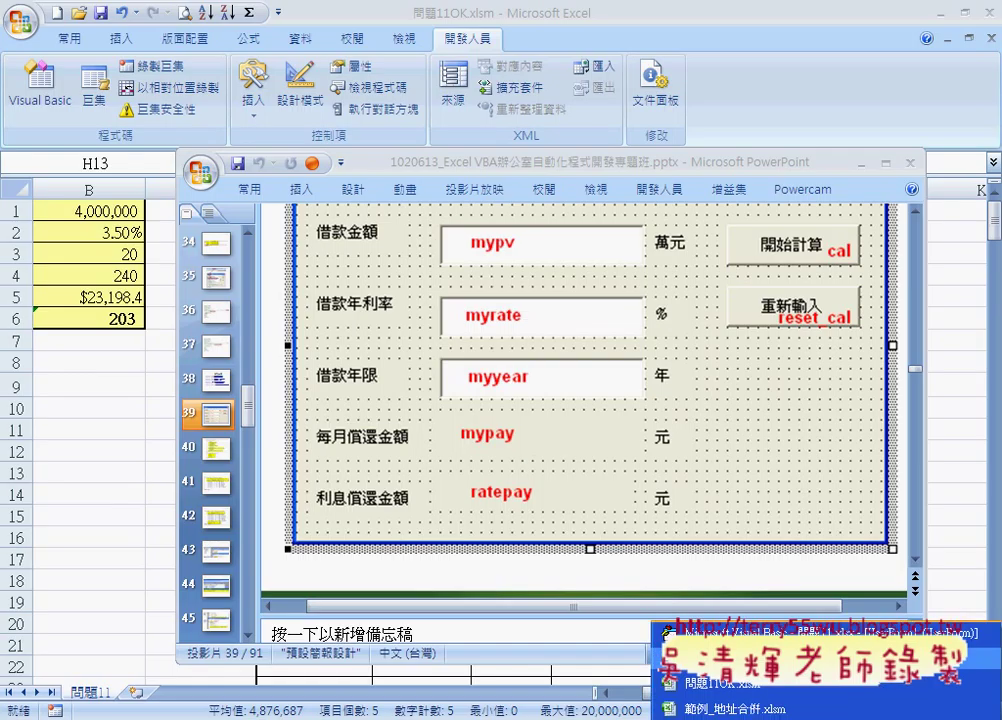
pyautogui.hotkey('alt', 'F11')
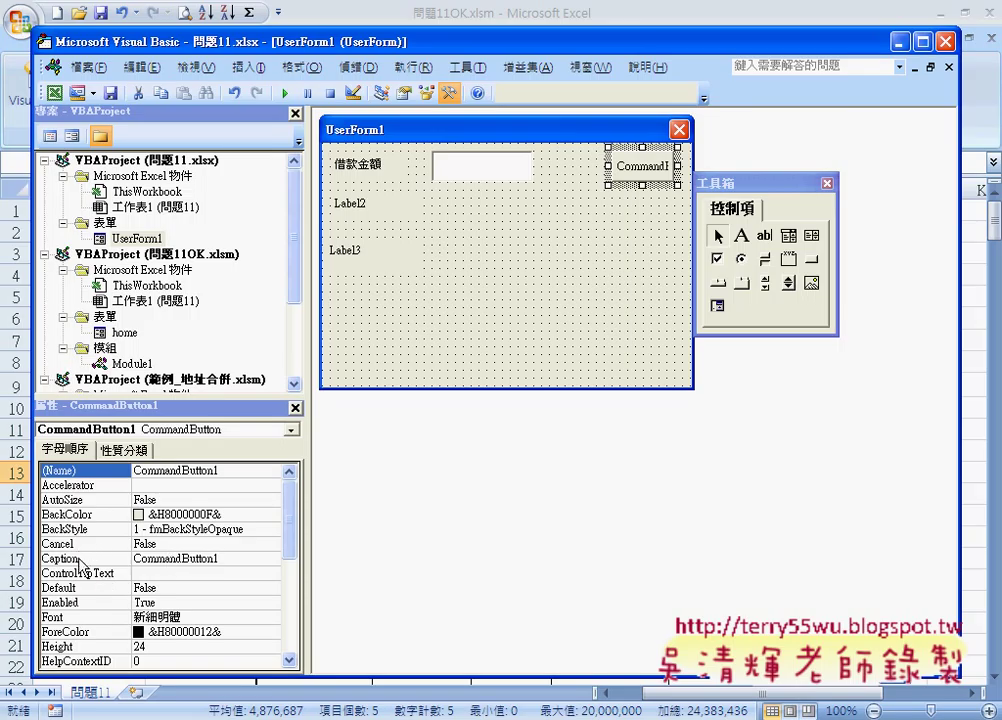
# - Change CommandButton1's Caption to 開始計算
pyautogui.click(124, 560)
pyautogui.doubleClick(224, 558)
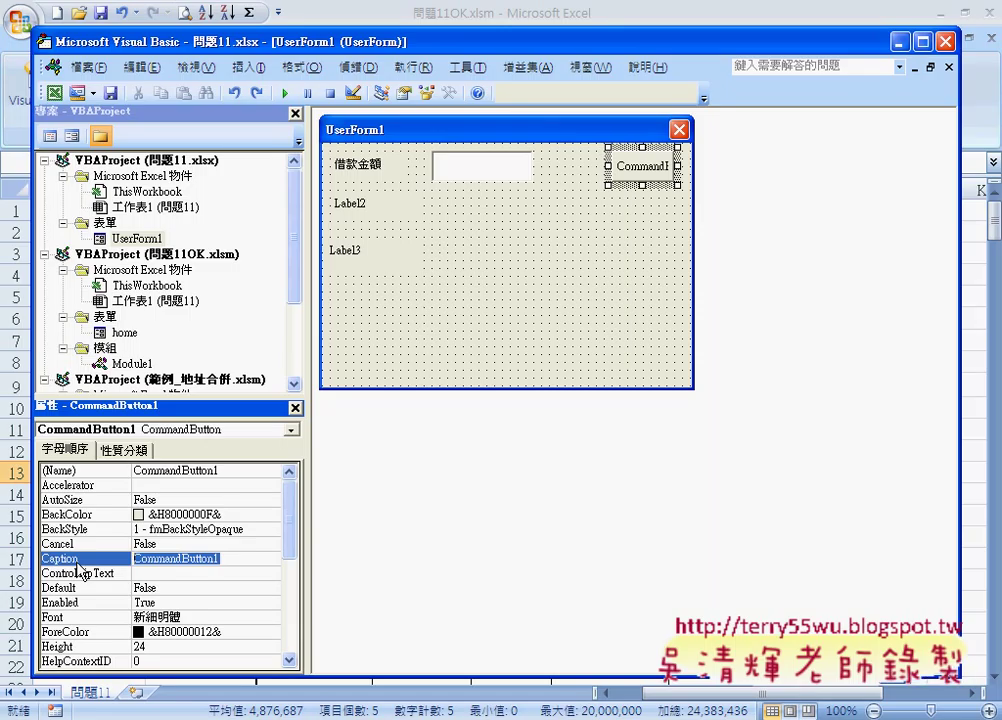
pyautogui.write('開')
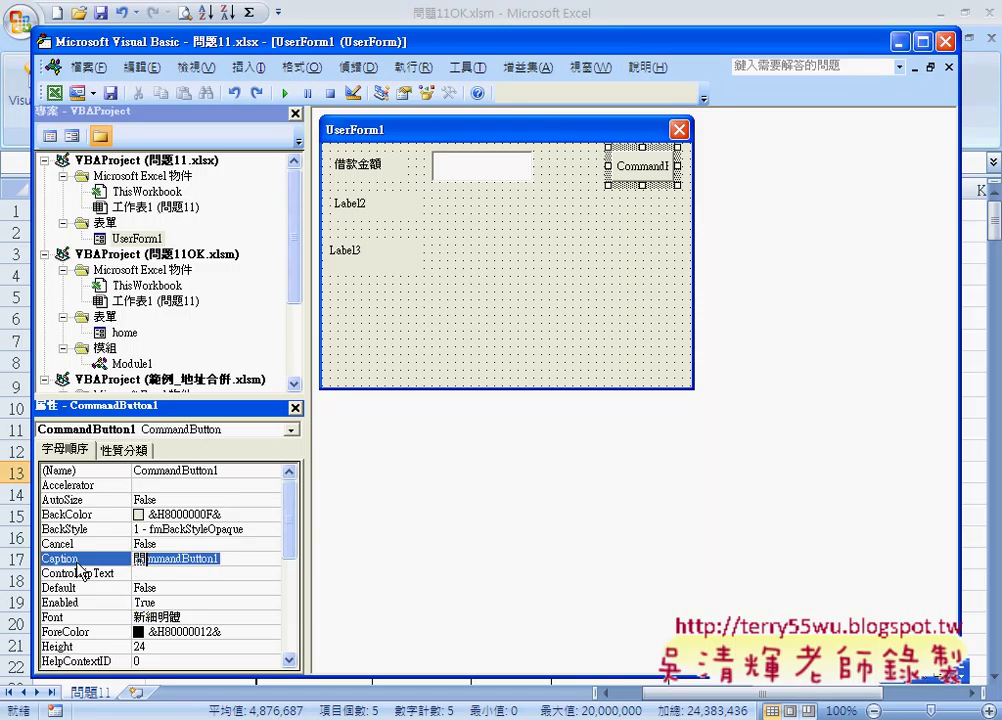
pyautogui.write('始')
pyautogui.write('計ㄨ')
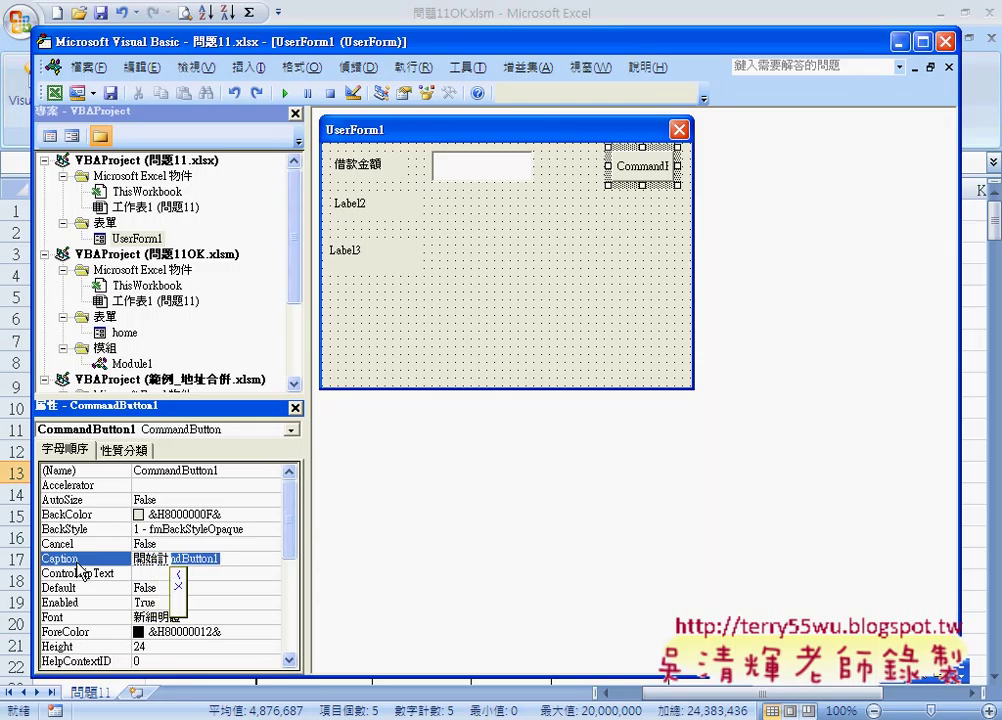
pyautogui.write('ㄢ')
pyautogui.write('算')
pyautogui.press('Delete')
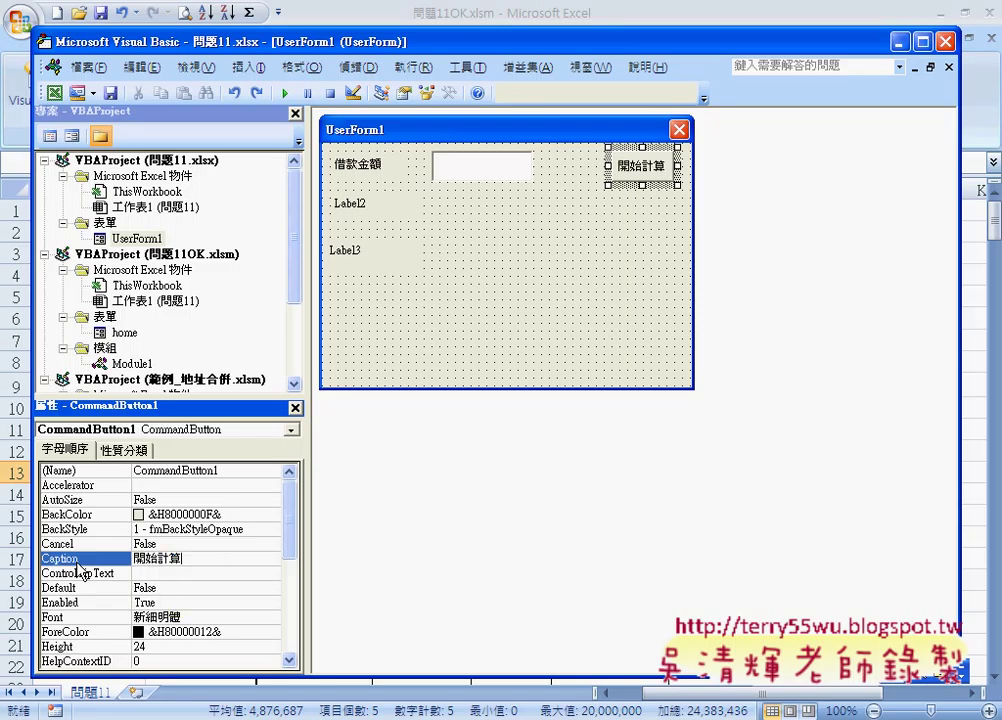
# - Rename the 開始計算 button to cal
pyautogui.click(217, 463)
pyautogui.doubleClick(217, 463)
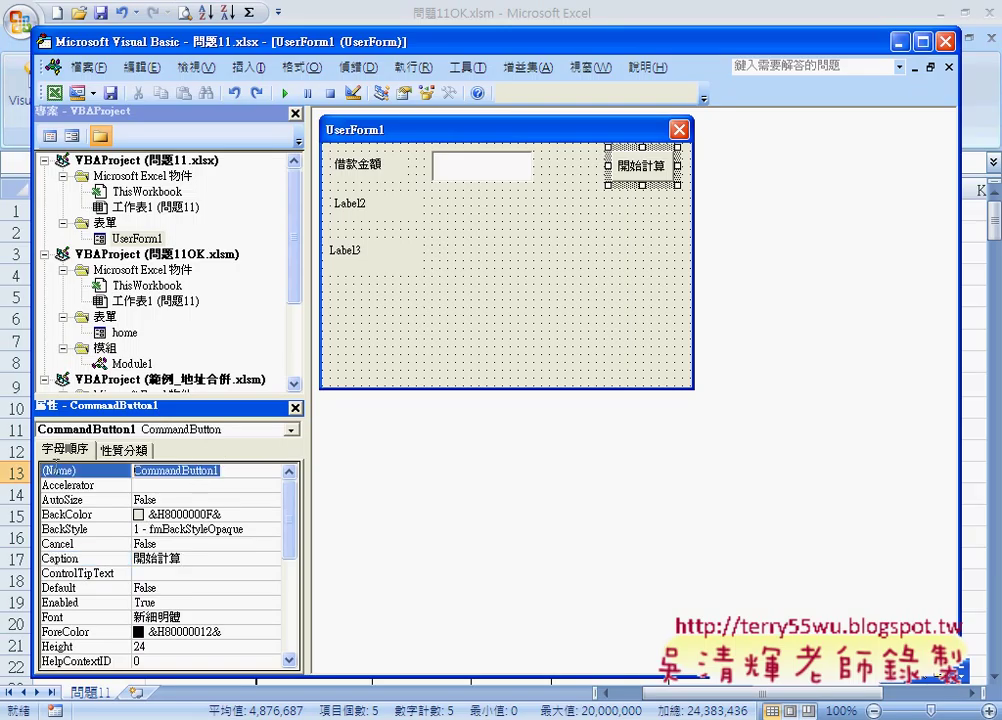
pyautogui.write('ca')
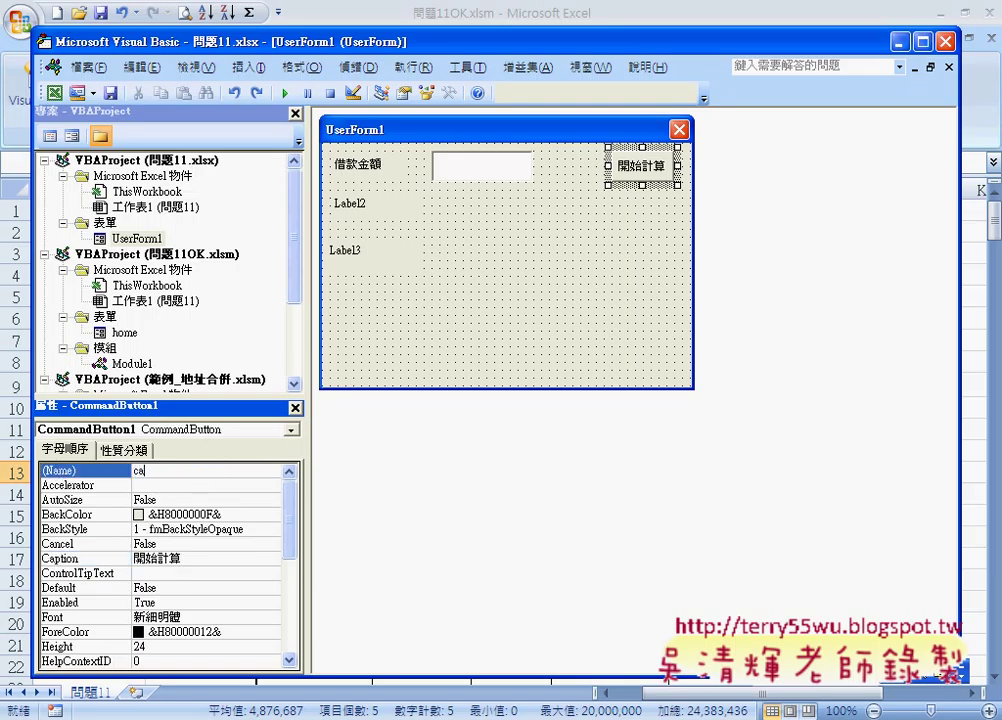
pyautogui.write('l')
pyautogui.press('Return')
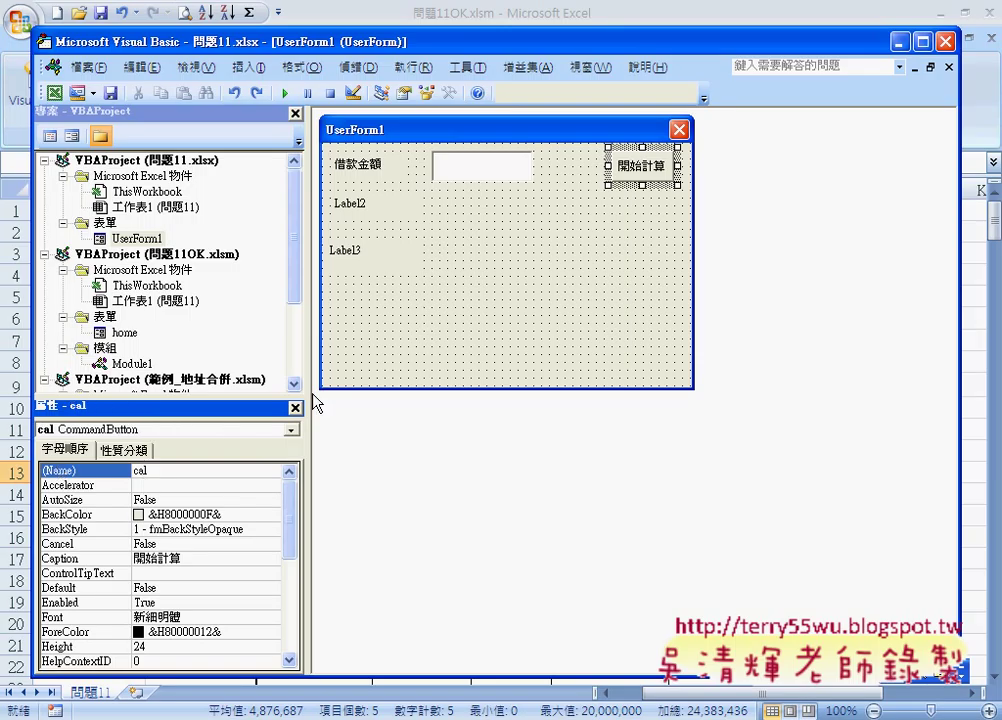
# - Draw a second command button, CommandButton1, directly beneath the 開始計算 button
pyautogui.click(655, 170)
pyautogui.click(655, 168)
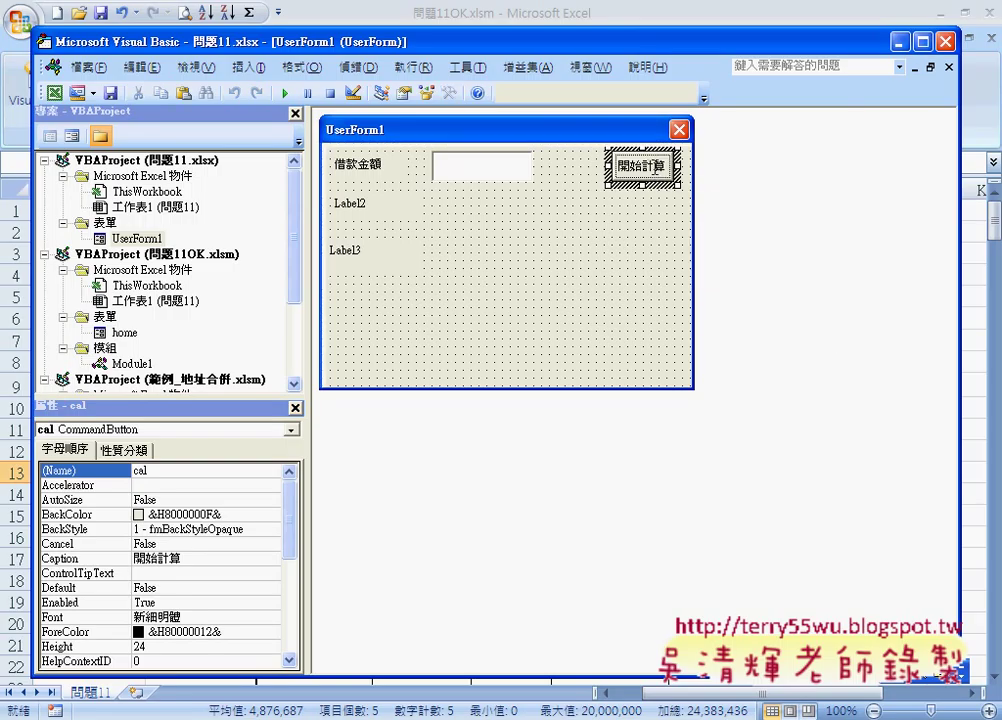
pyautogui.click(604, 239)
pyautogui.click(644, 176)
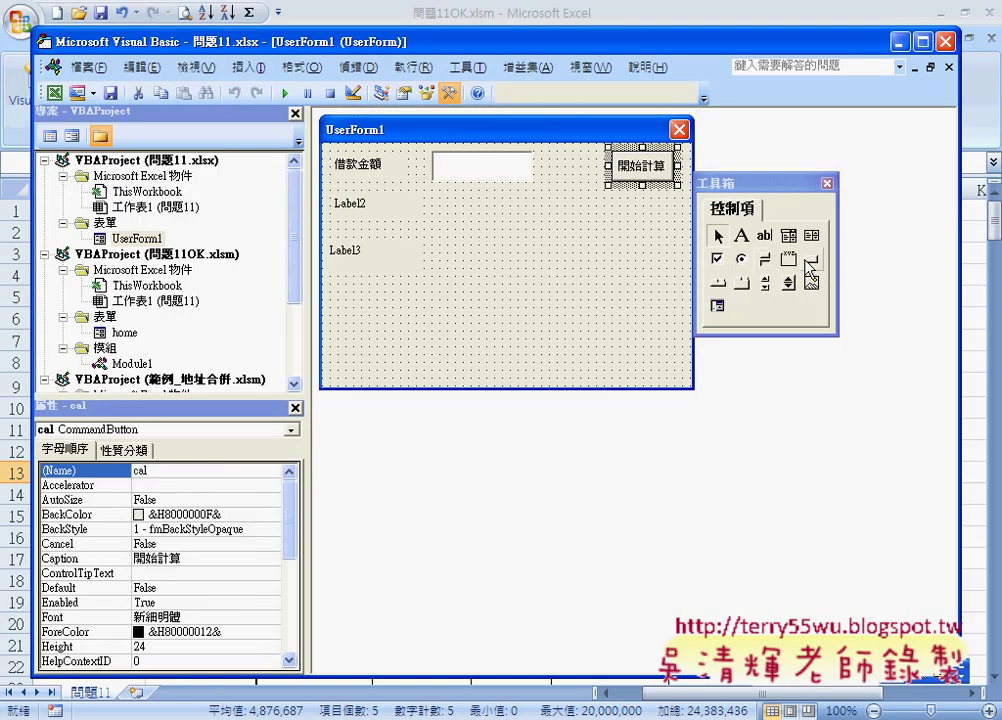
pyautogui.click(808, 262)
pyautogui.moveTo(610, 207); pyautogui.dragTo(671, 235)
pyautogui.click(657, 289)
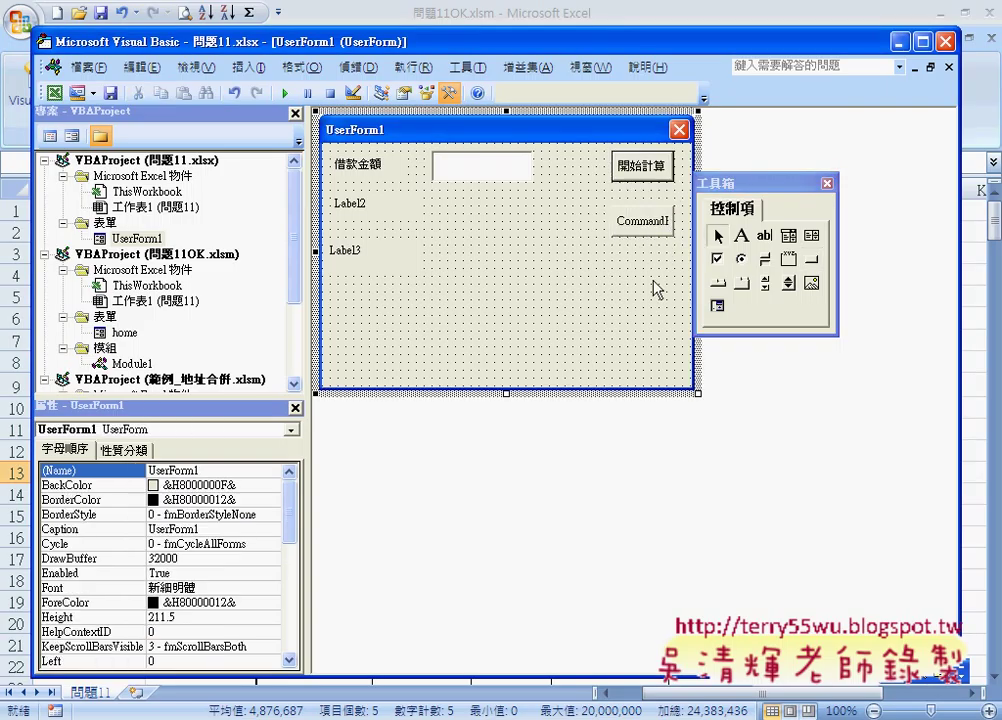
pyautogui.click(660, 225)
pyautogui.click(648, 180)
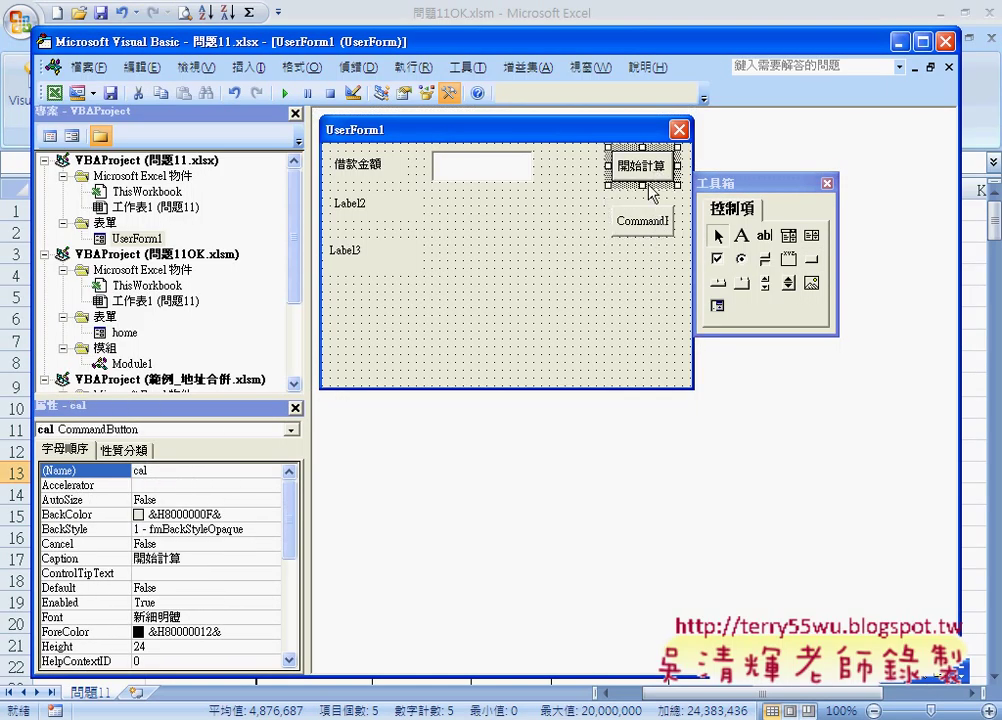
pyautogui.click(641, 235)
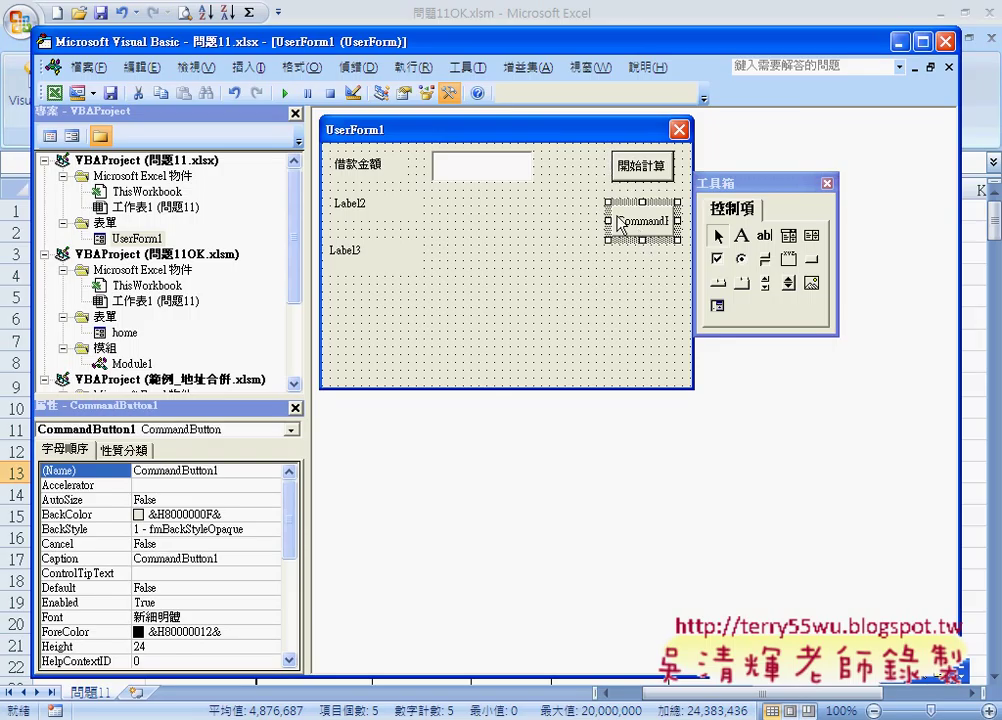
pyautogui.click(641, 166)
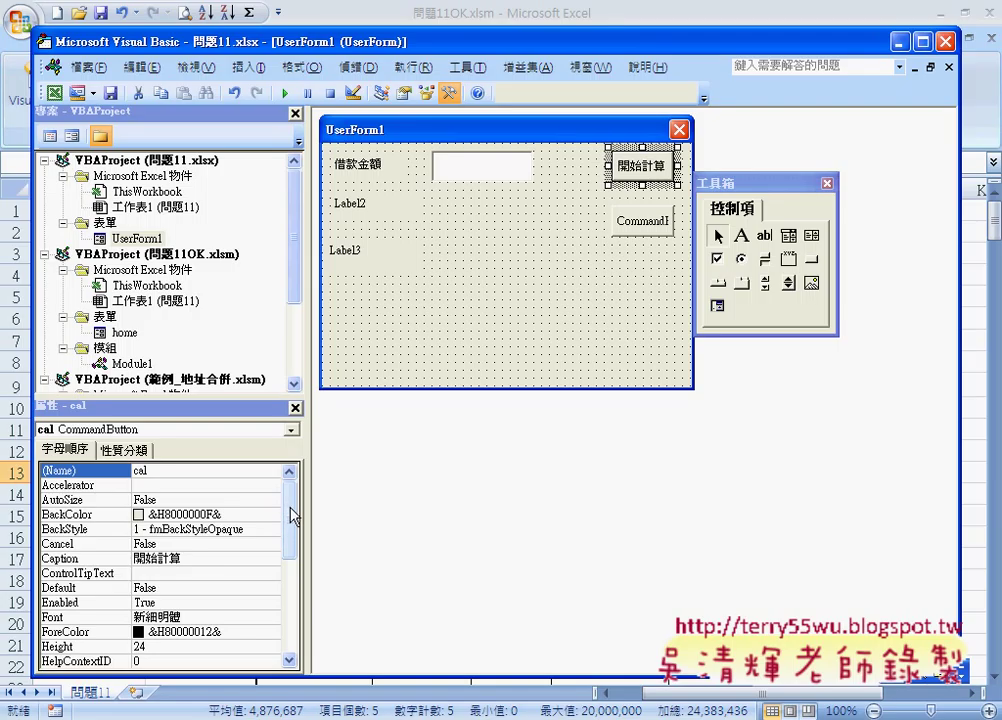
# - Change the 開始計算 button's Left from 222 to 220
pyautogui.moveTo(291, 514); pyautogui.dragTo(293, 570)
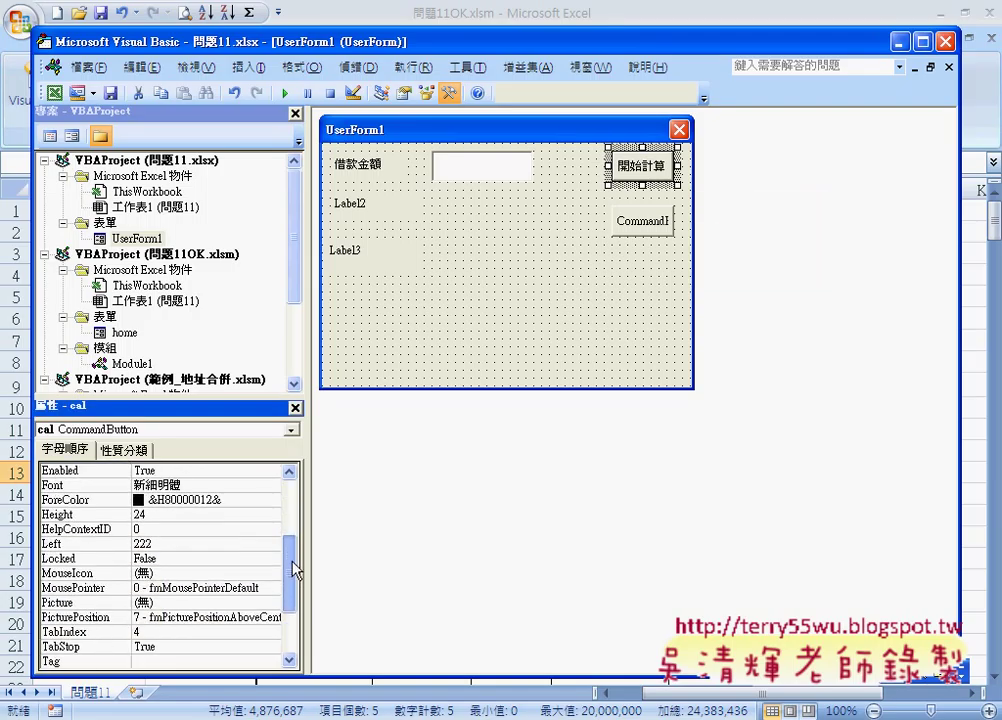
pyautogui.click(88, 545)
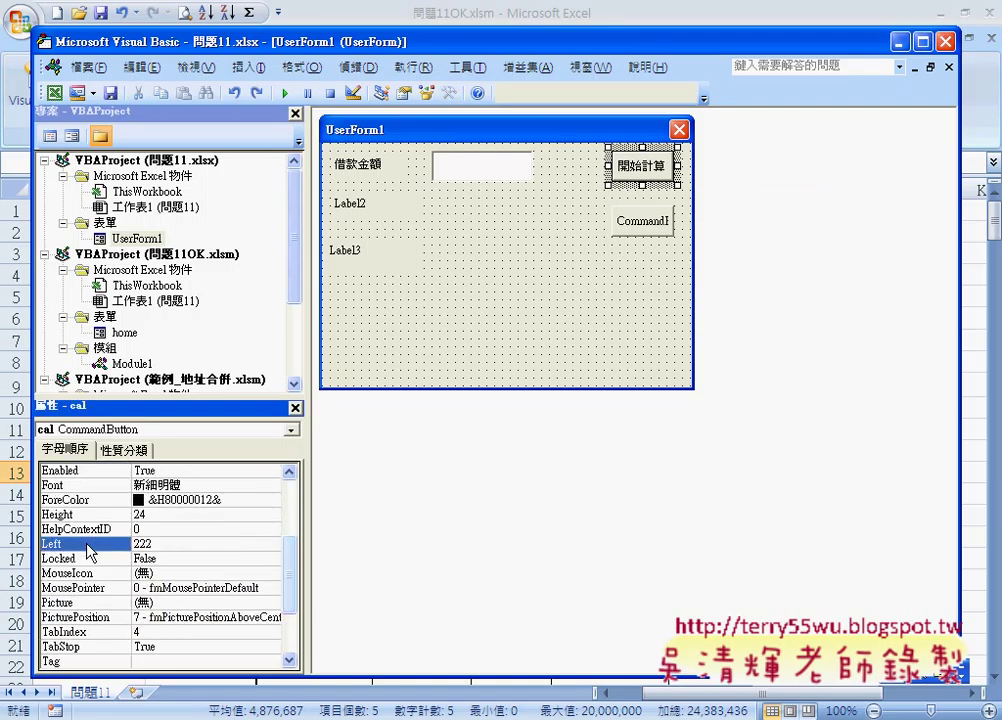
pyautogui.click(168, 543)
pyautogui.press('BackSpace')
pyautogui.write('0')
pyautogui.press('Return')
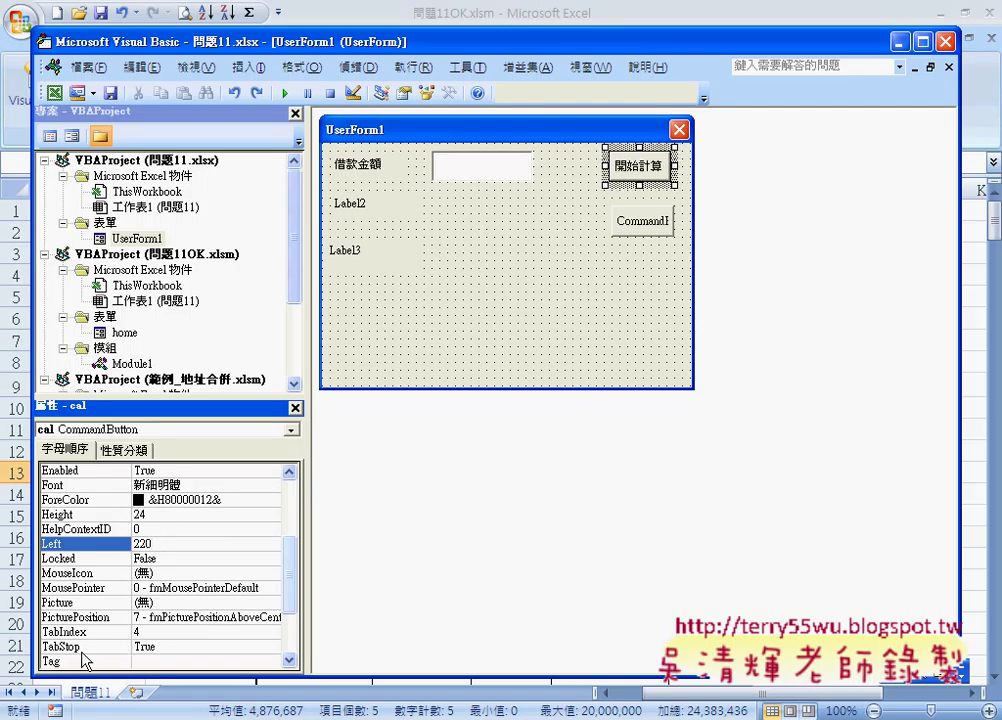
# - Set the new button's Left to 220 too, aligning both buttons vertically
pyautogui.scroll(-2, 295, 580)
pyautogui.click(651, 232)
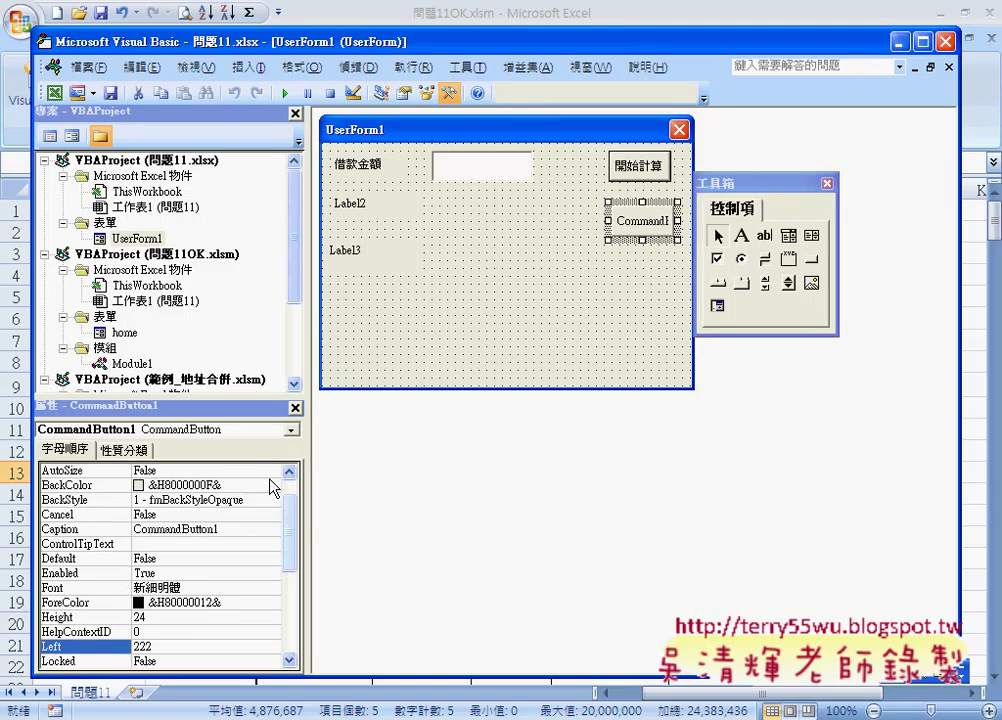
pyautogui.click(158, 645)
pyautogui.press('BackSpace')
pyautogui.write('0')
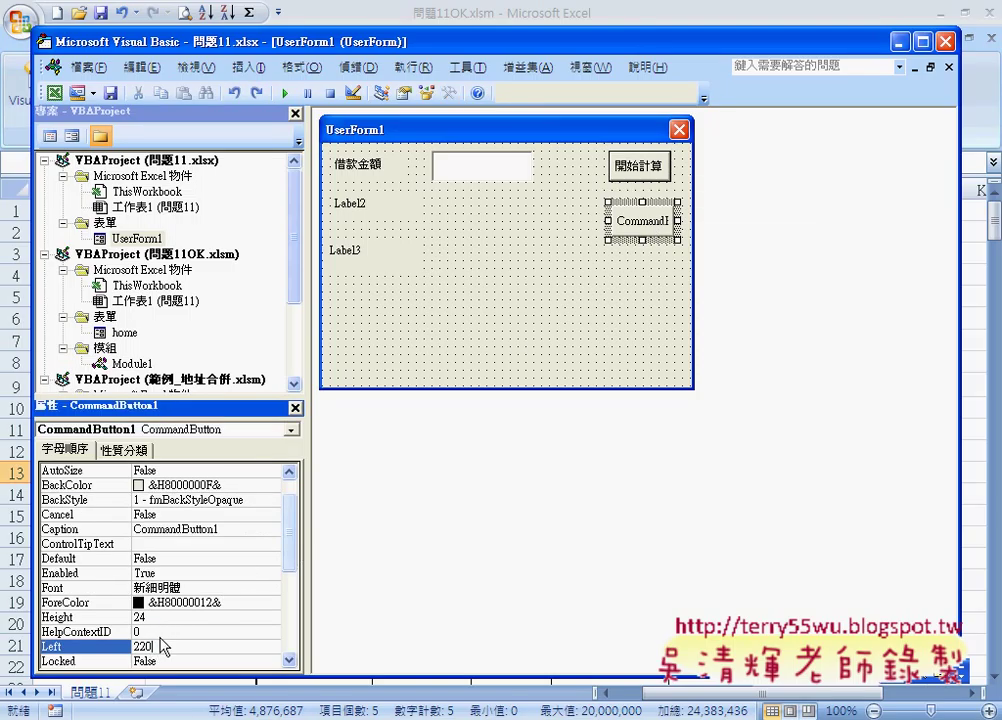
pyautogui.press('Return')
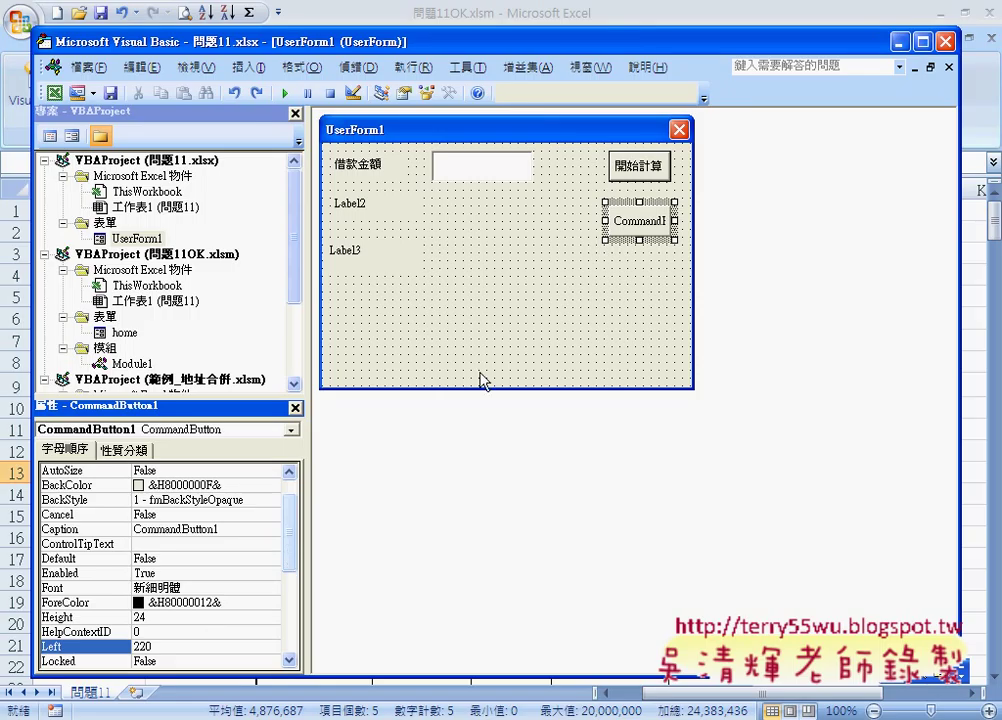
pyautogui.click(652, 167)
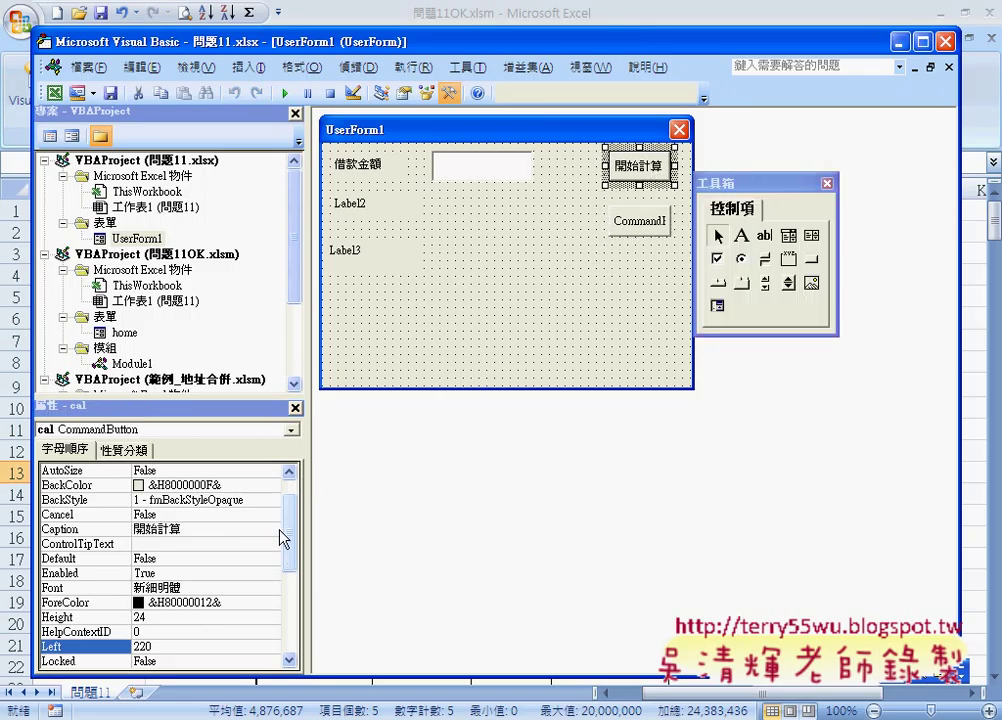
pyautogui.moveTo(296, 538)
pyautogui.mouseDown()
pyautogui.moveTo(292, 590)
pyautogui.moveTo(296, 521)
pyautogui.moveTo(296, 625)
pyautogui.mouseUp()
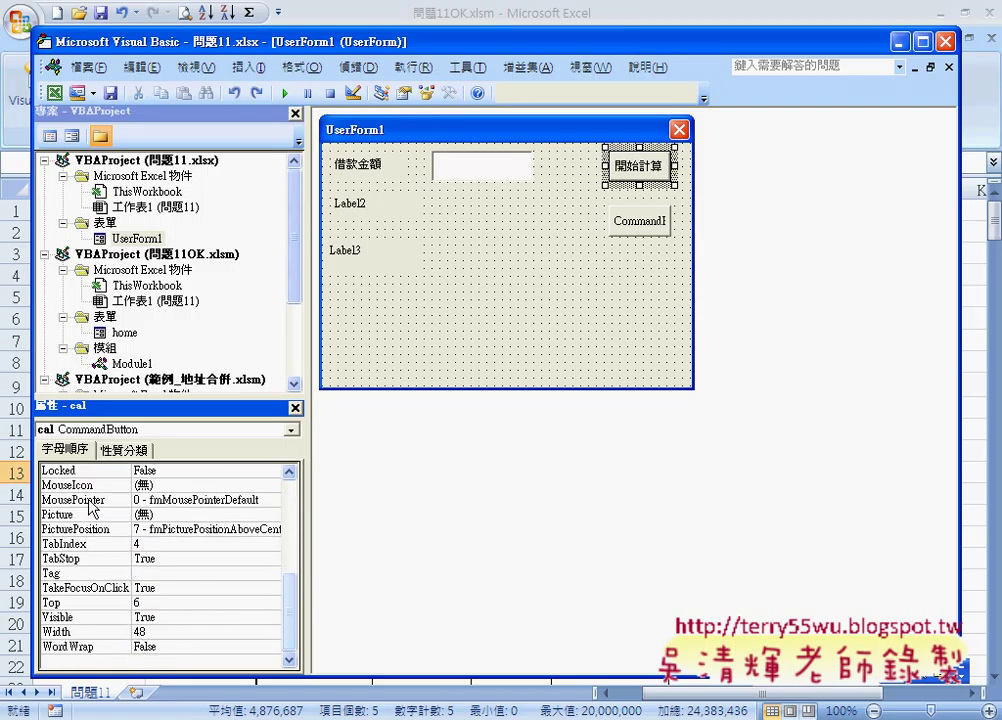
# - Set the 開始計算 button's Width to 50 and adjust its Height value
pyautogui.click(65, 632)
pyautogui.click(127, 637)
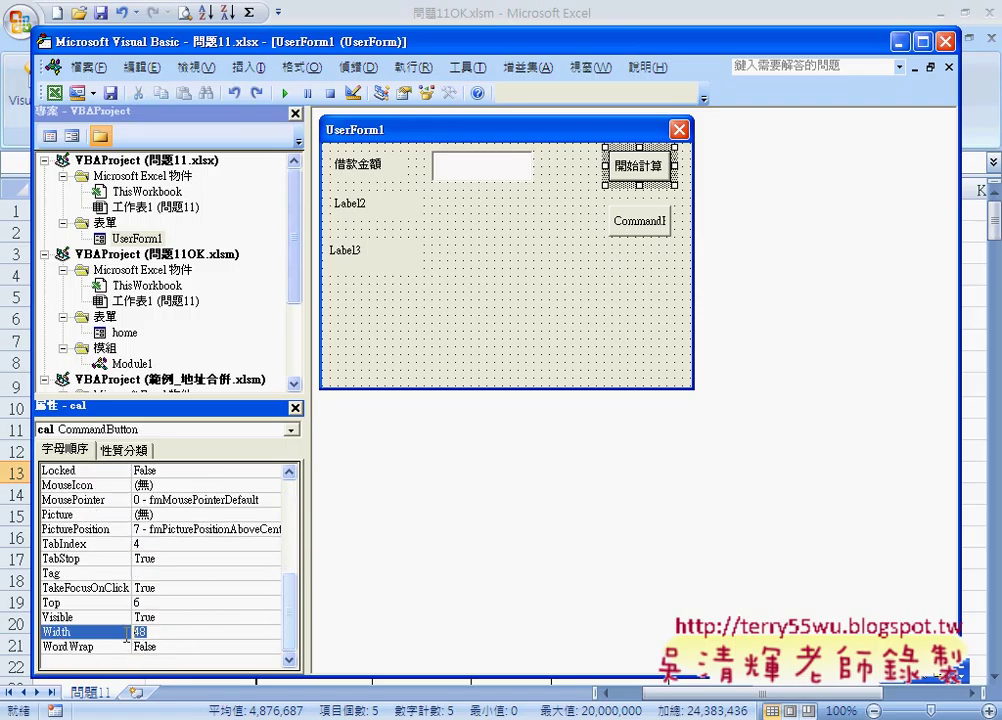
pyautogui.write('5')
pyautogui.write('0')
pyautogui.press('Return')
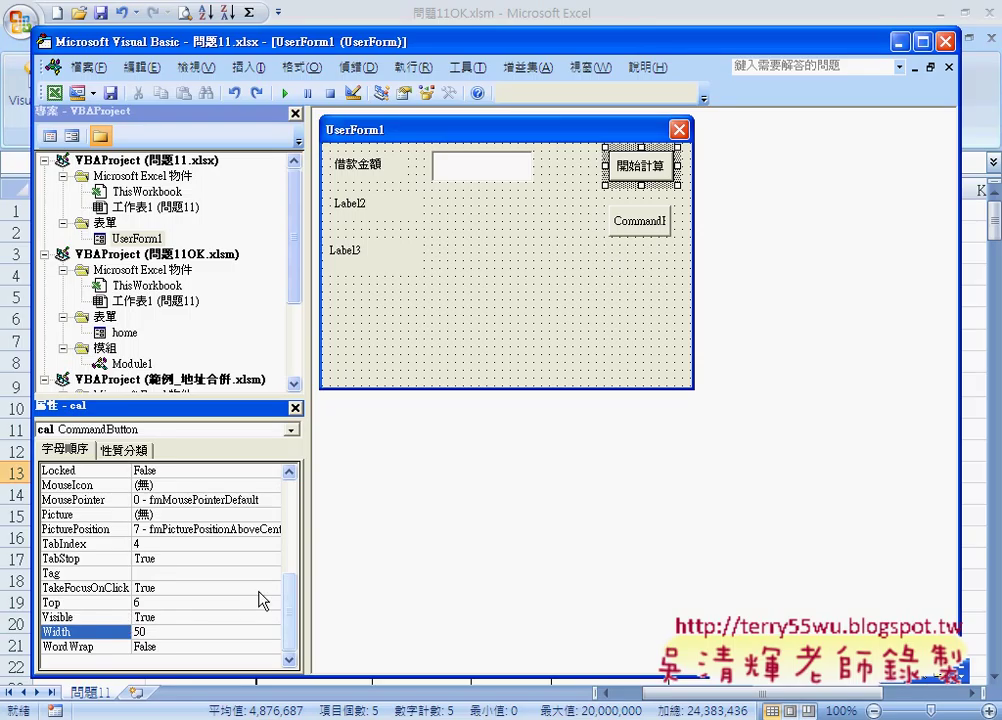
pyautogui.moveTo(291, 599); pyautogui.dragTo(295, 558)
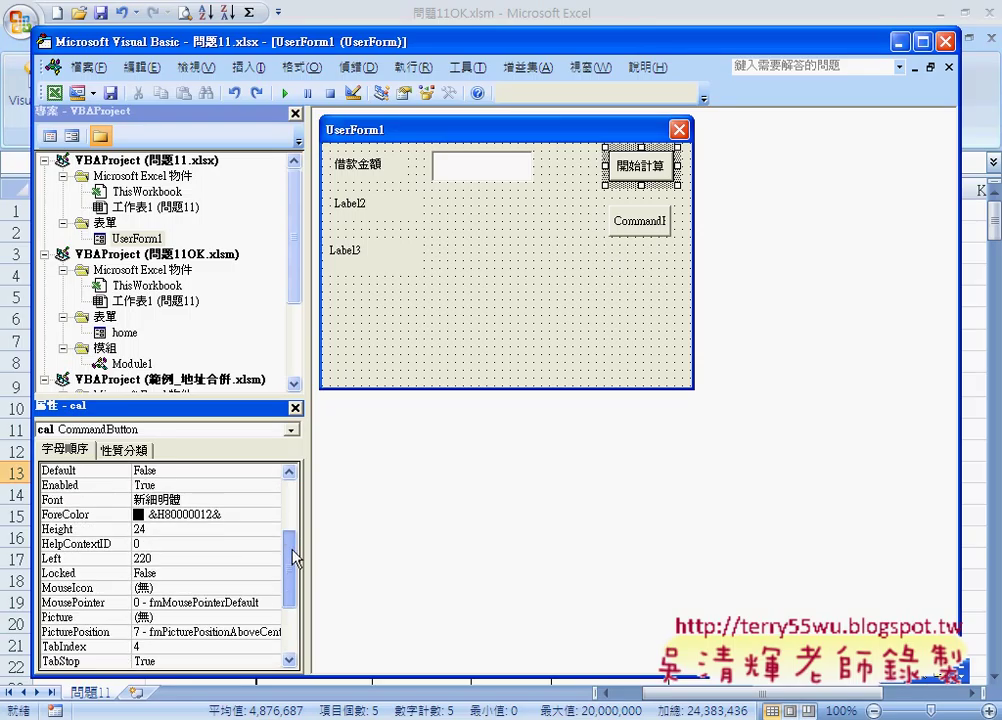
pyautogui.click(219, 529)
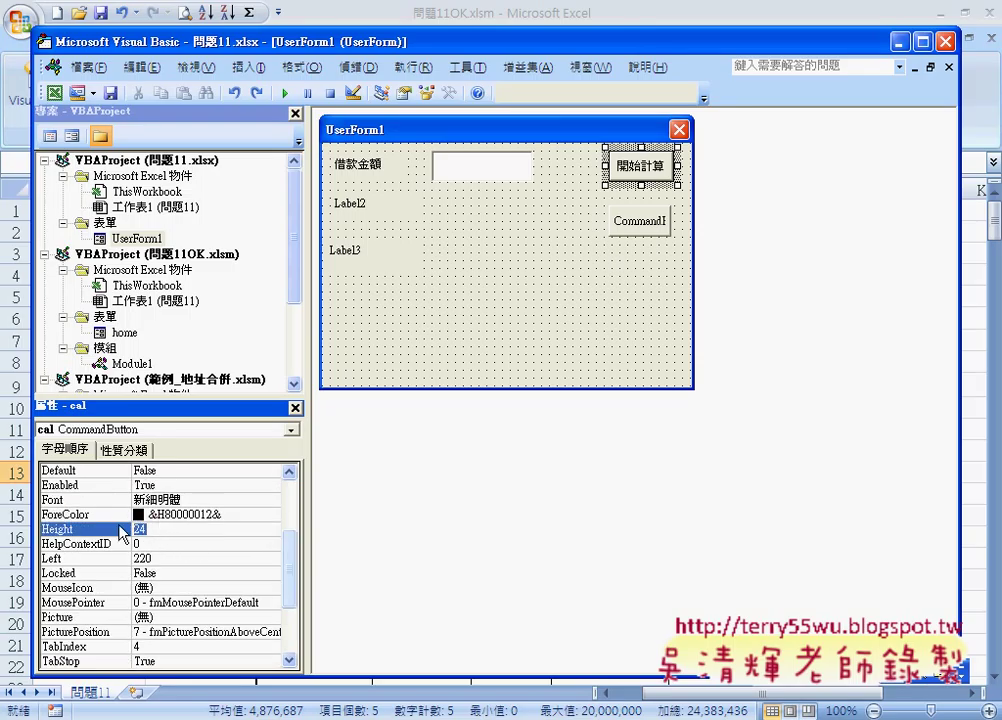
pyautogui.write('20')
pyautogui.press('Return')
# - Give the new button Height 25 and Width 50 to match 開始計算
pyautogui.click(638, 221)
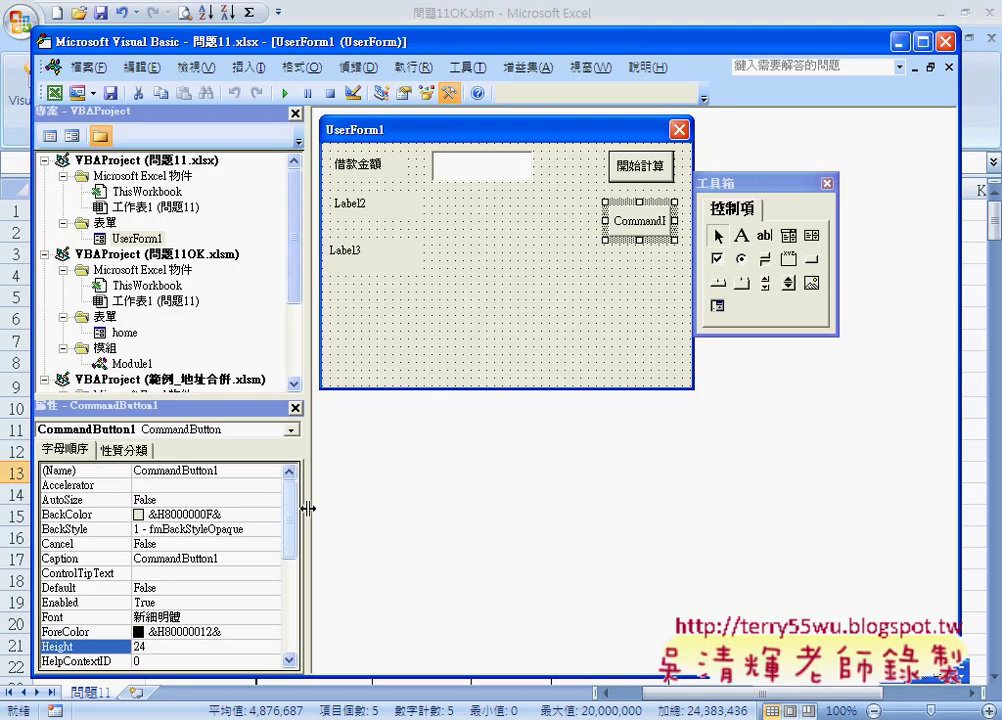
pyautogui.click(150, 646)
pyautogui.press('BackSpace')
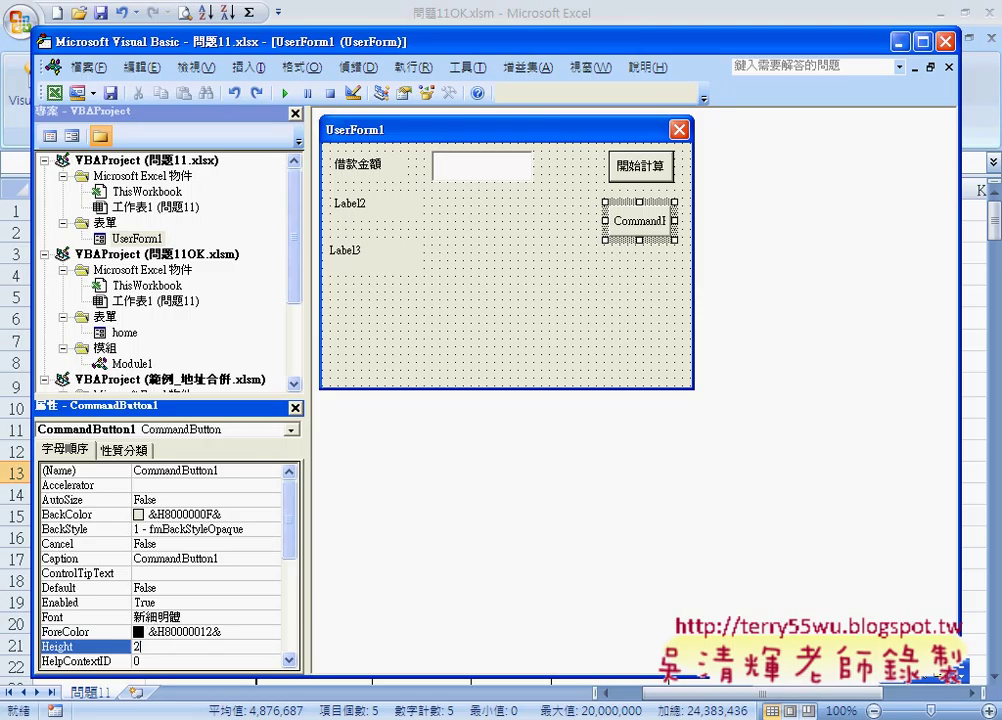
pyautogui.write('5')
pyautogui.press('Return')
pyautogui.scroll(-4, 301, 610)
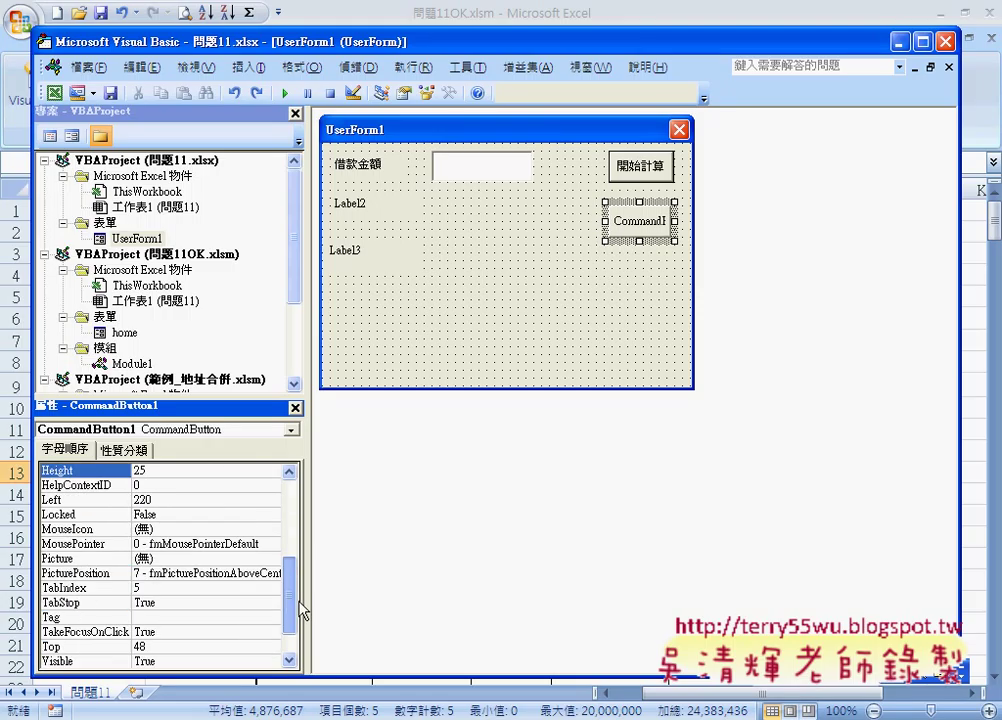
pyautogui.scroll(-1, 301, 610)
pyautogui.click(146, 632)
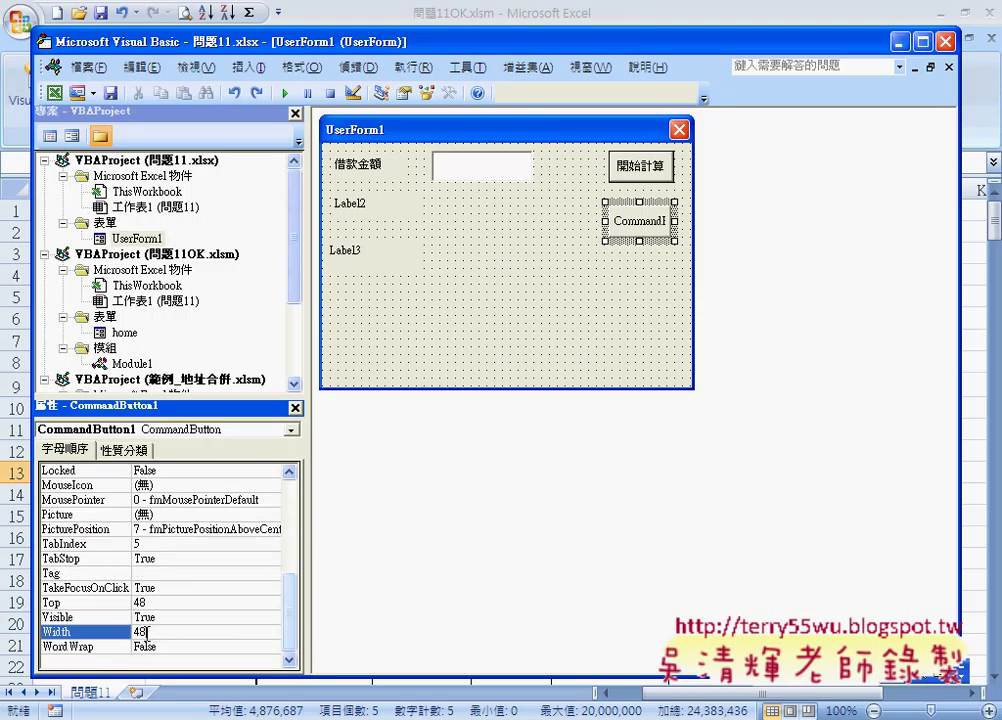
pyautogui.press('BackSpace')
pyautogui.press('BackSpace')
pyautogui.write('50')
pyautogui.press('Return')
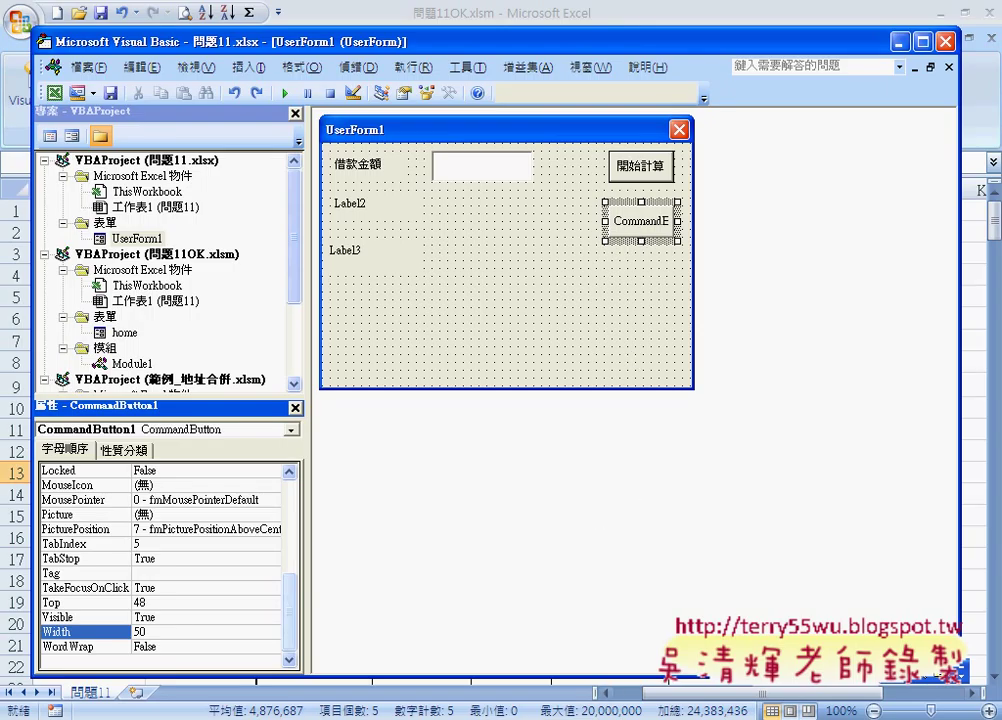
# - Show PowerPoint slide 39 scrolled up to the 利率計算 reference form's title bar
pyautogui.hotkey('alt', 'Tab')
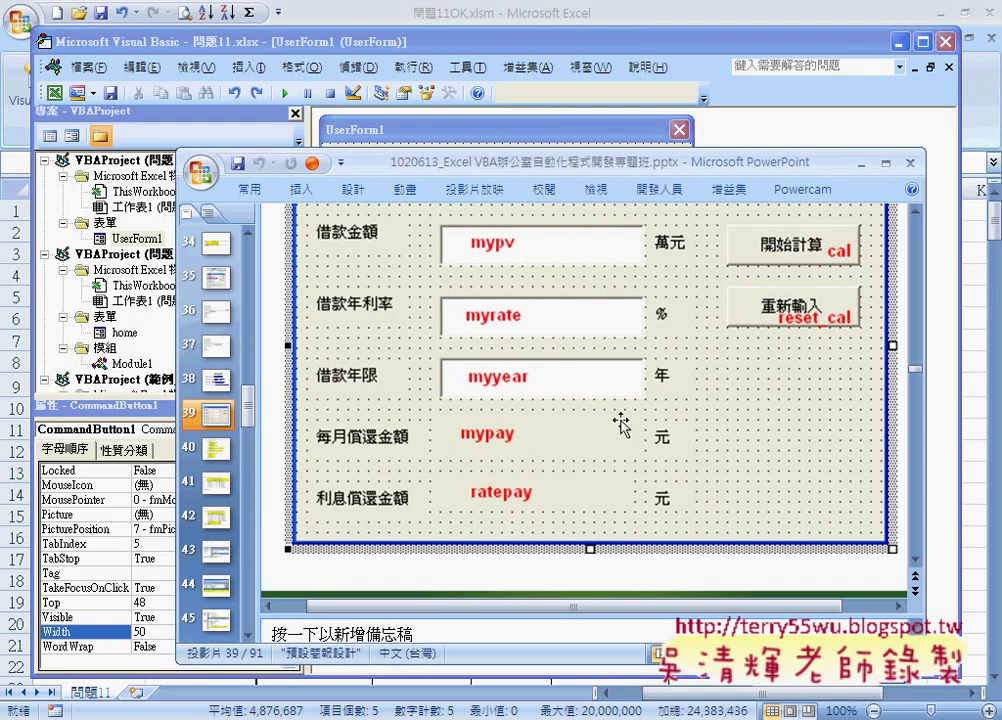
pyautogui.scroll(1, 620, 424)
pyautogui.scroll(1, 620, 424)
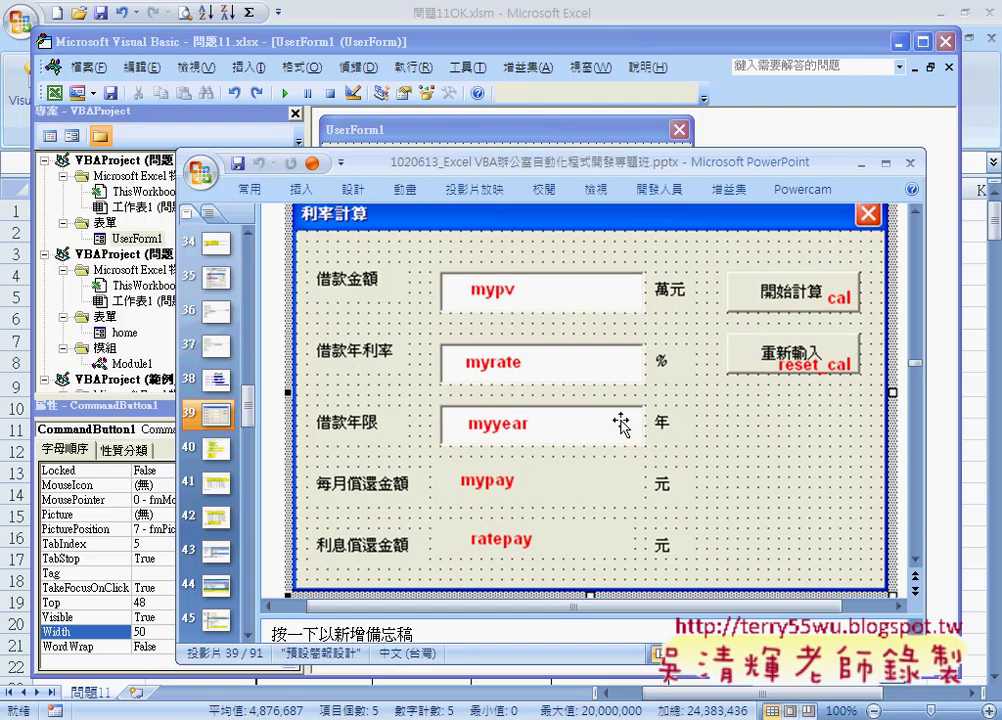